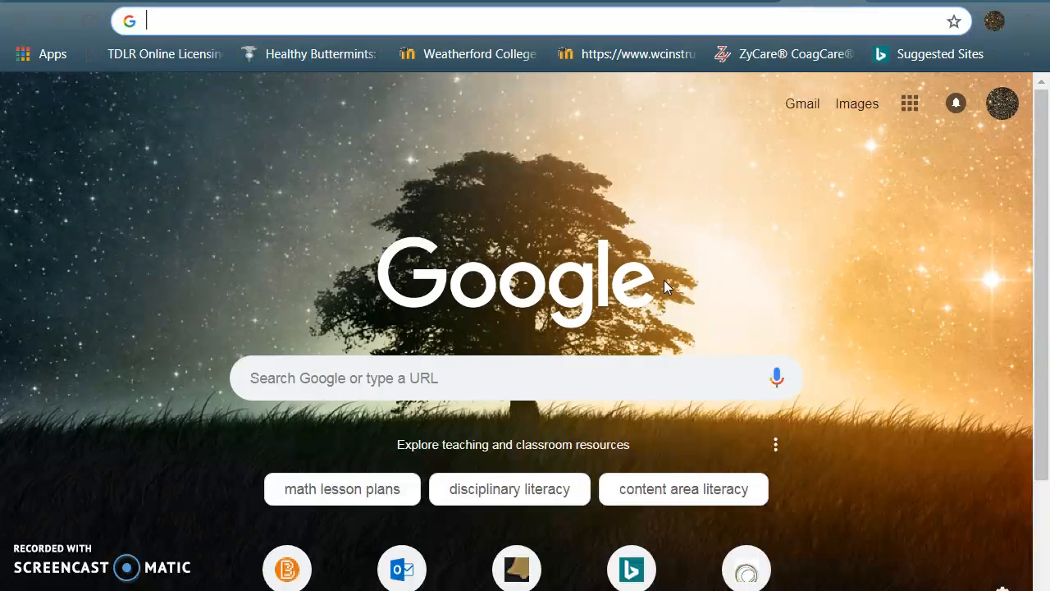
Open Microsoft Forms from the full list of Office 365 apps in the Outlook mailbox and create a new quiz
{"action": "left_click", "coordinate": [869, 242]}
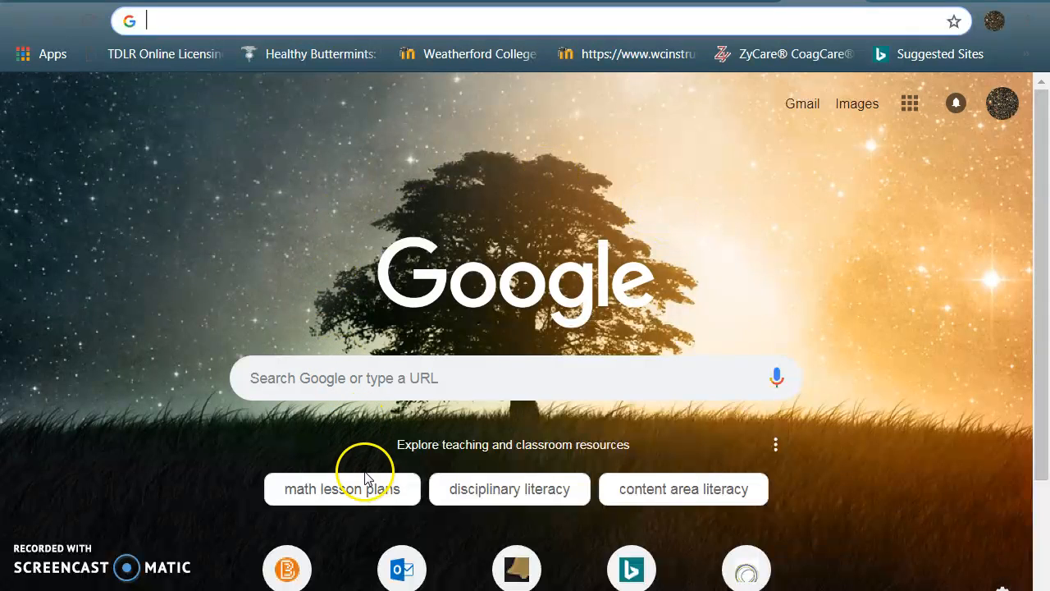
{"action": "left_click", "coordinate": [402, 567]}
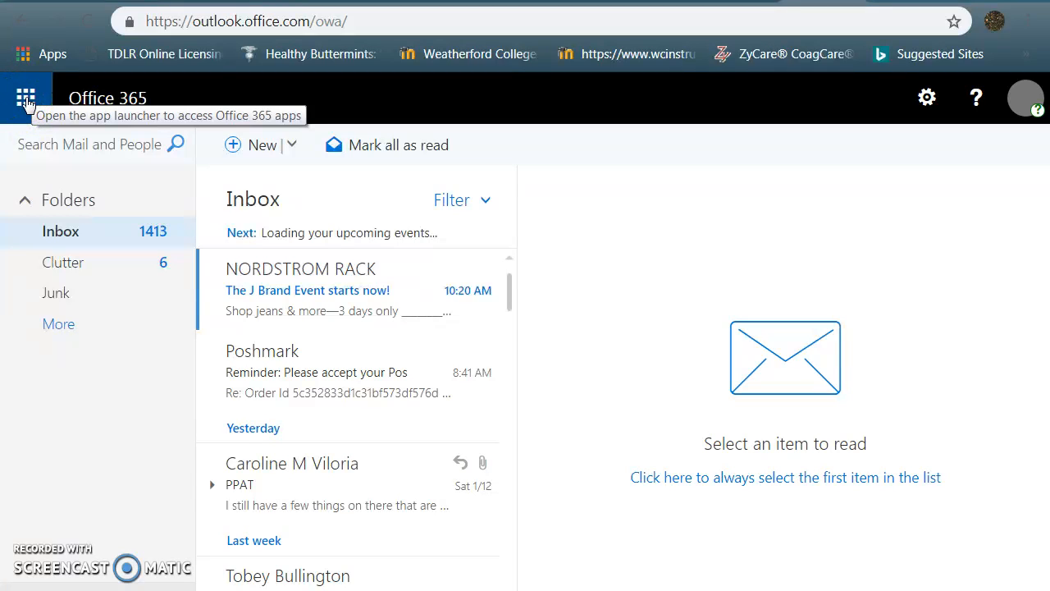
{"action": "double_click", "coordinate": [27, 104]}
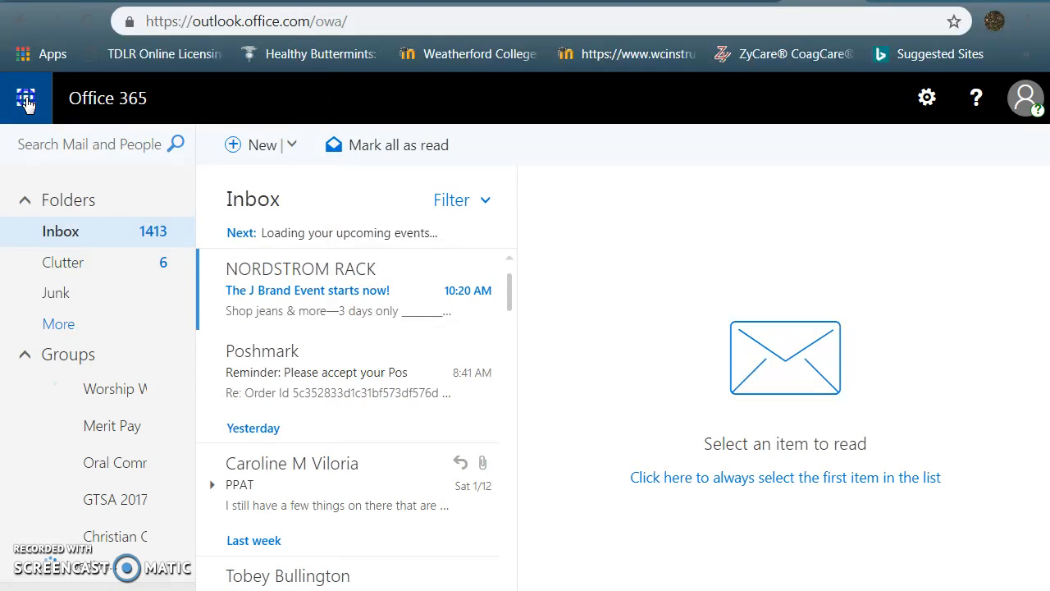
{"action": "left_click", "coordinate": [28, 104]}
{"action": "left_click", "coordinate": [33, 282]}
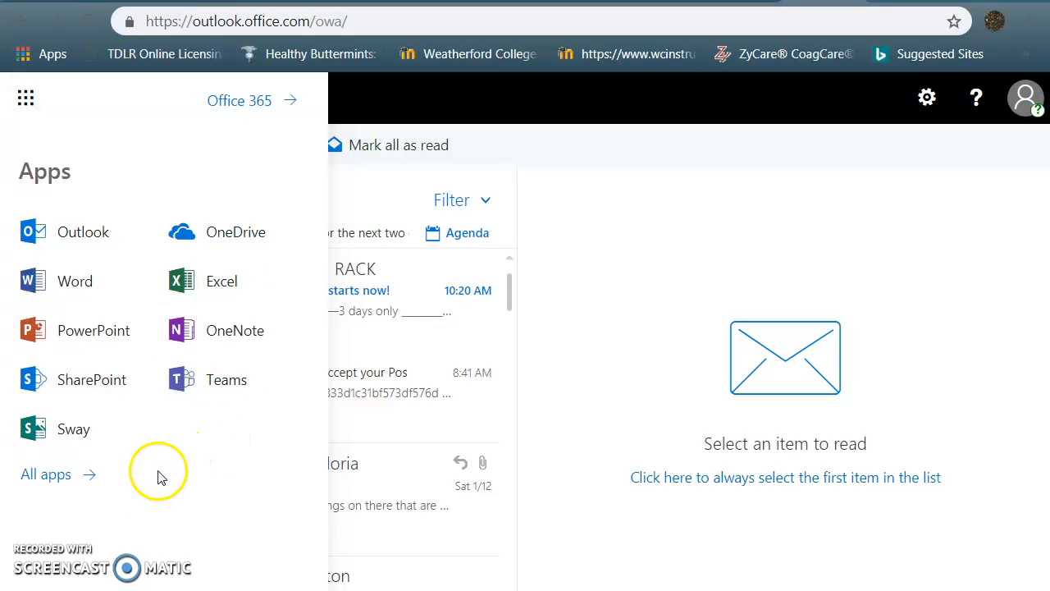
{"action": "left_click", "coordinate": [59, 483]}
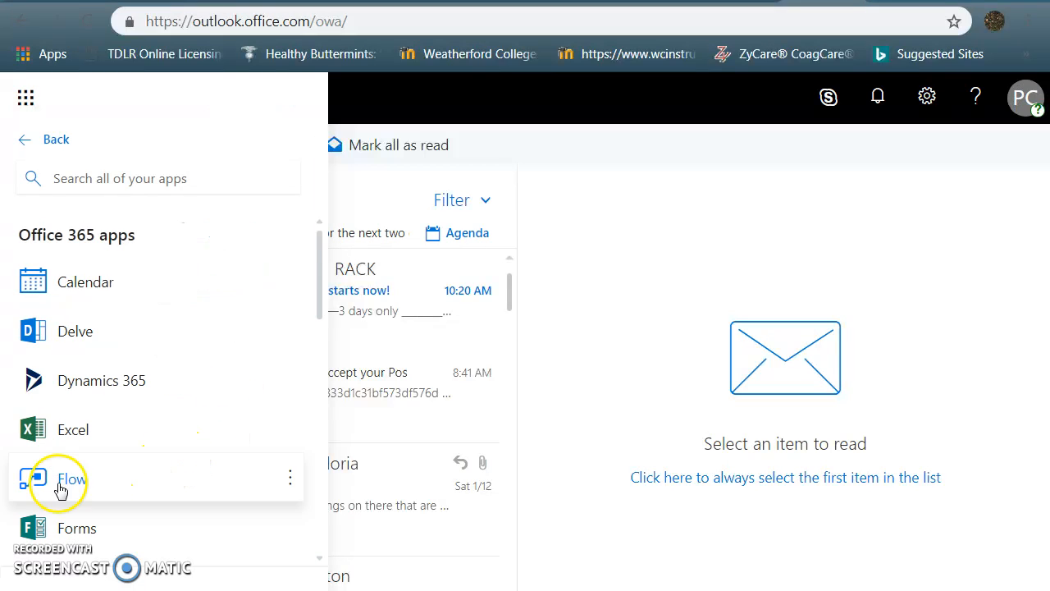
{"action": "left_click", "coordinate": [53, 542]}
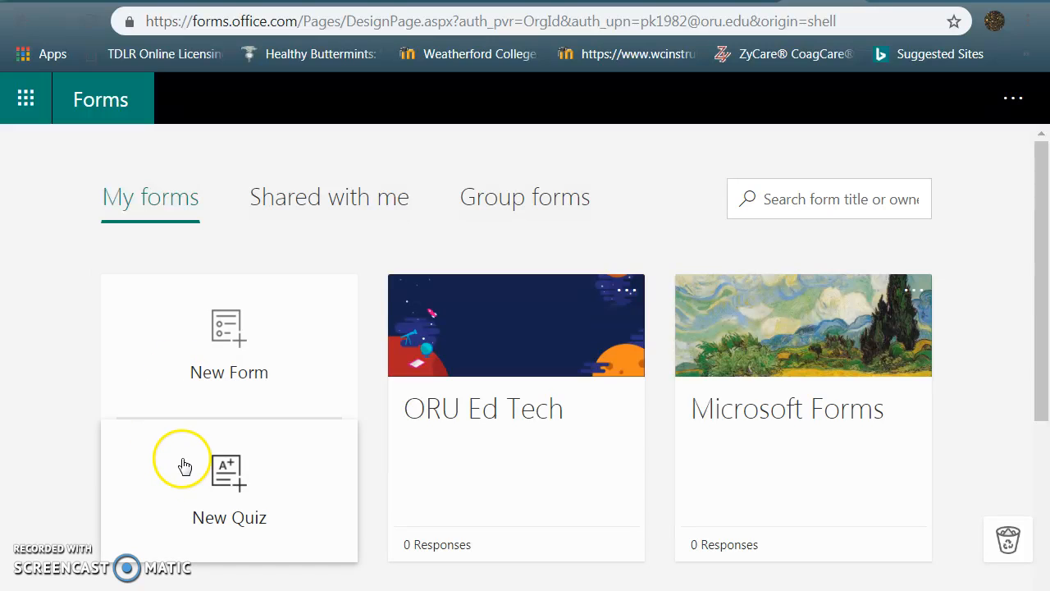
{"action": "left_click", "coordinate": [237, 474]}
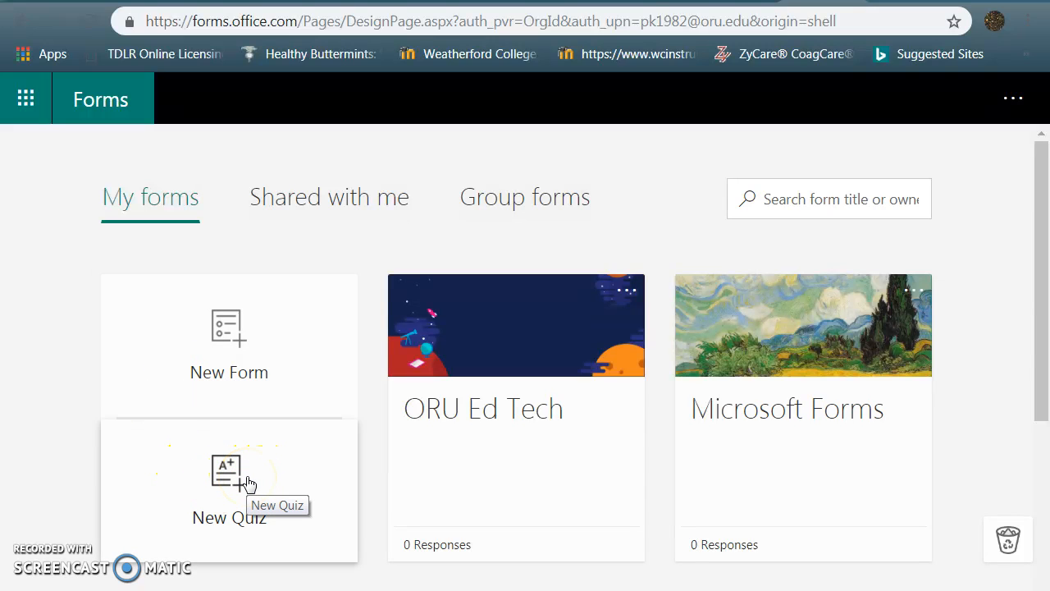
{"action": "left_click", "coordinate": [247, 480]}
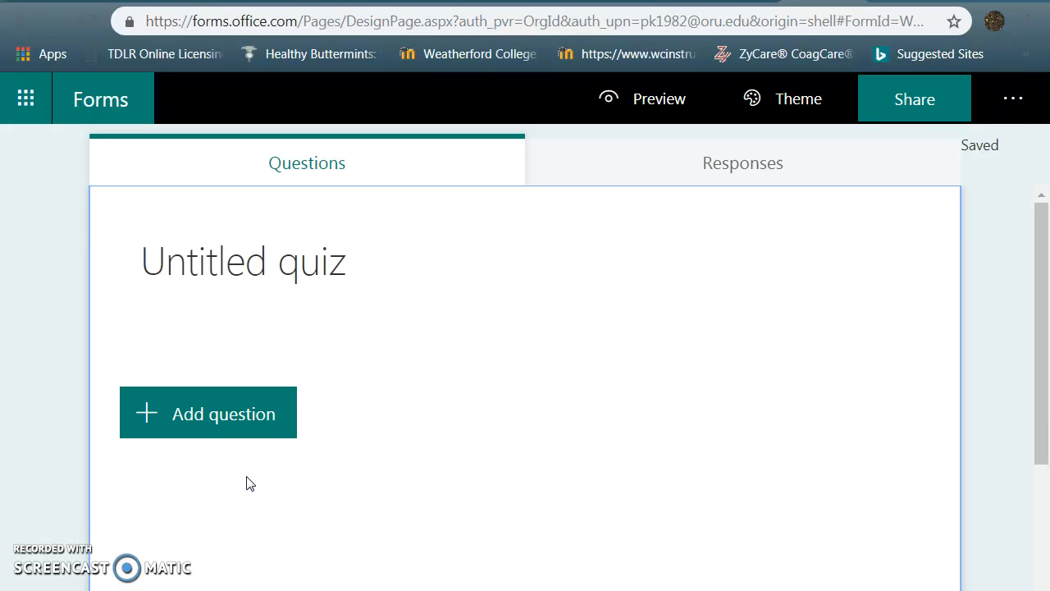
Replace the quiz's default title with "Ed Tech" and enter "Practice" as its description
{"action": "left_click", "coordinate": [276, 291]}
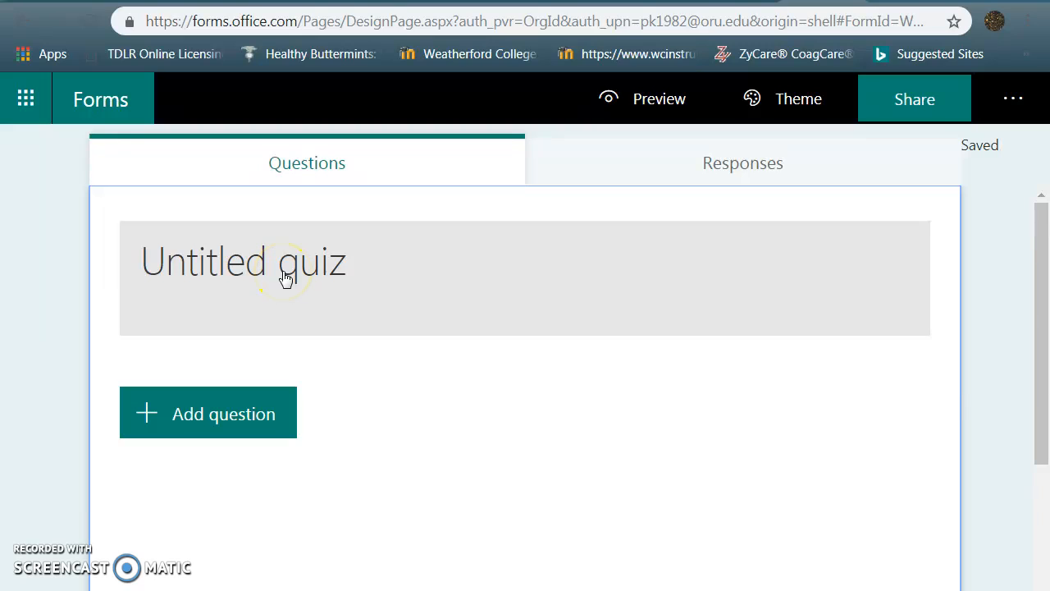
{"action": "left_click", "coordinate": [286, 279]}
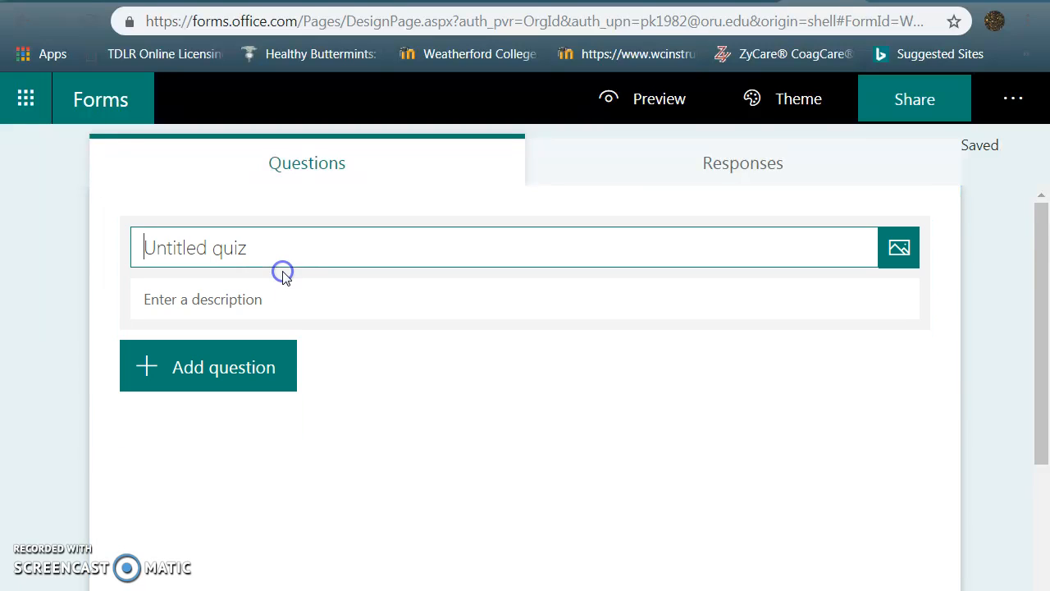
{"action": "left_click", "coordinate": [282, 244]}
{"action": "key", "text": "BackSpace"}
{"action": "key", "text": "BackSpace"}
{"action": "key", "text": "BackSpace"}
{"action": "key", "text": "BackSpace"}
{"action": "key", "text": "BackSpace"}
{"action": "key", "text": "BackSpace"}
{"action": "key", "text": "BackSpace"}
{"action": "key", "text": "BackSpace"}
{"action": "key", "text": "BackSpace"}
{"action": "key", "text": "BackSpace"}
{"action": "key", "text": "BackSpace"}
{"action": "key", "text": "BackSpace"}
{"action": "key", "text": "BackSpace"}
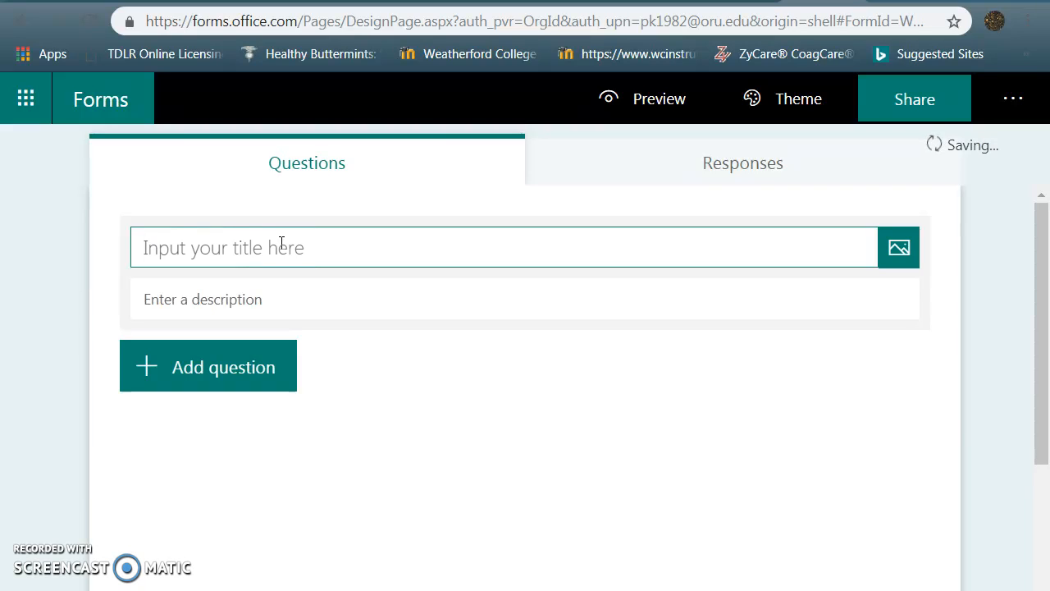
{"action": "type", "text": "Ed Tech"}
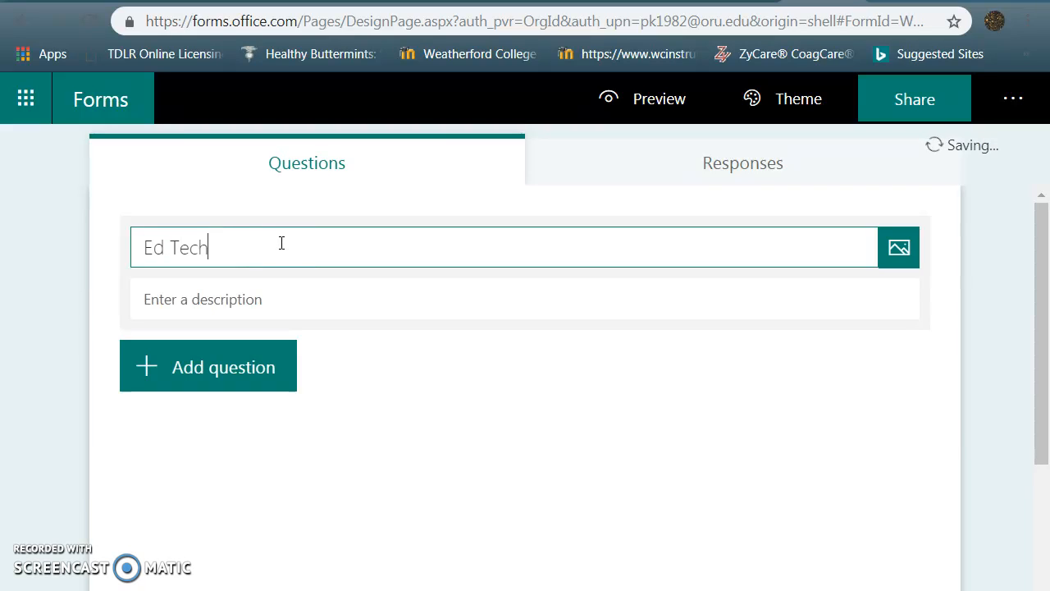
{"action": "left_click", "coordinate": [258, 300]}
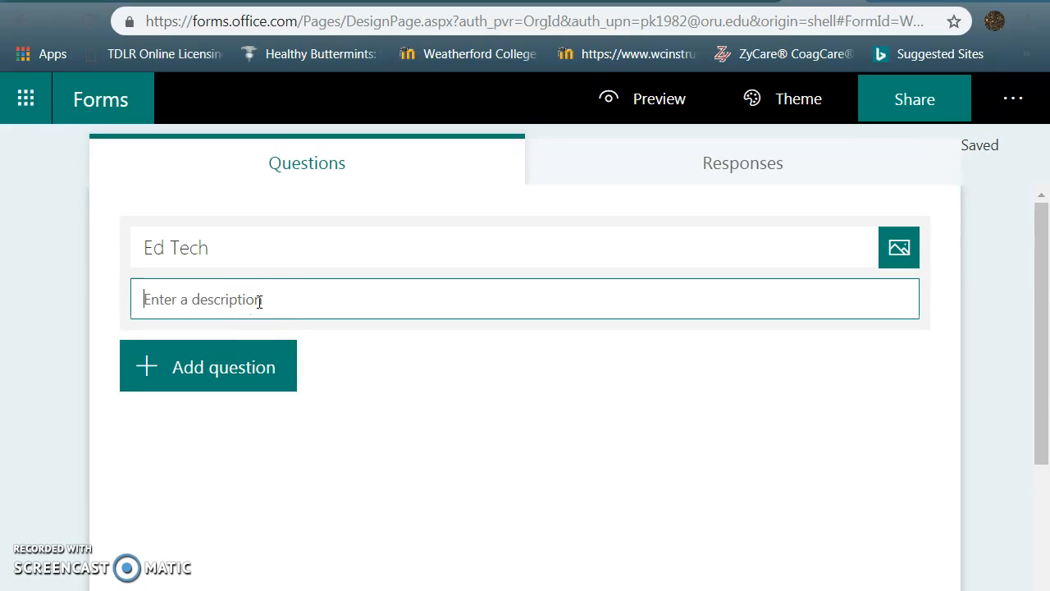
{"action": "type", "text": "Practice"}
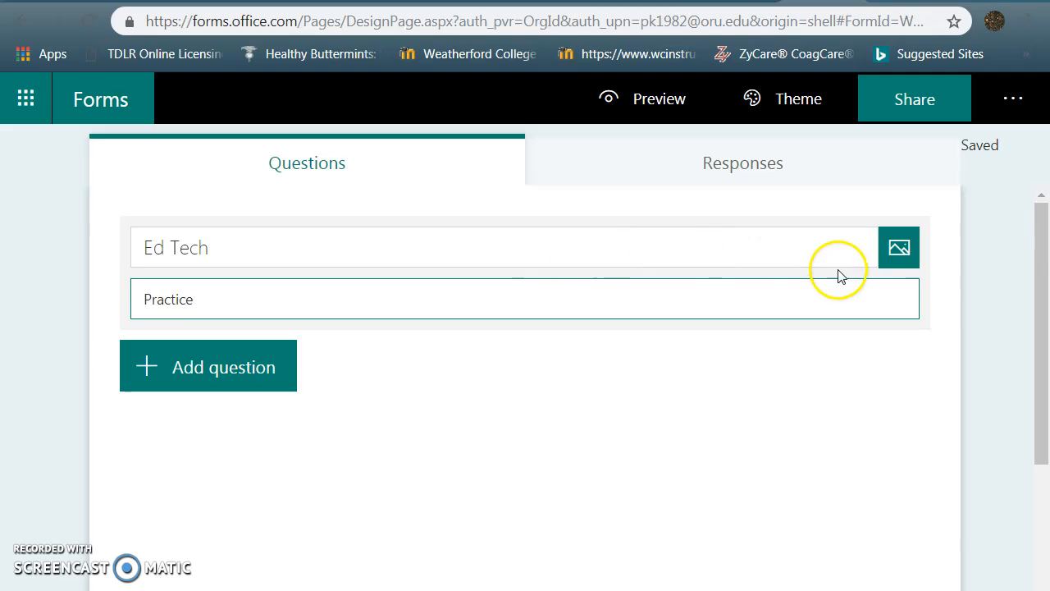
Search Bing images for "Education technology" and insert the picture of an apple on stacked books beside the quiz title
{"action": "left_click", "coordinate": [905, 248]}
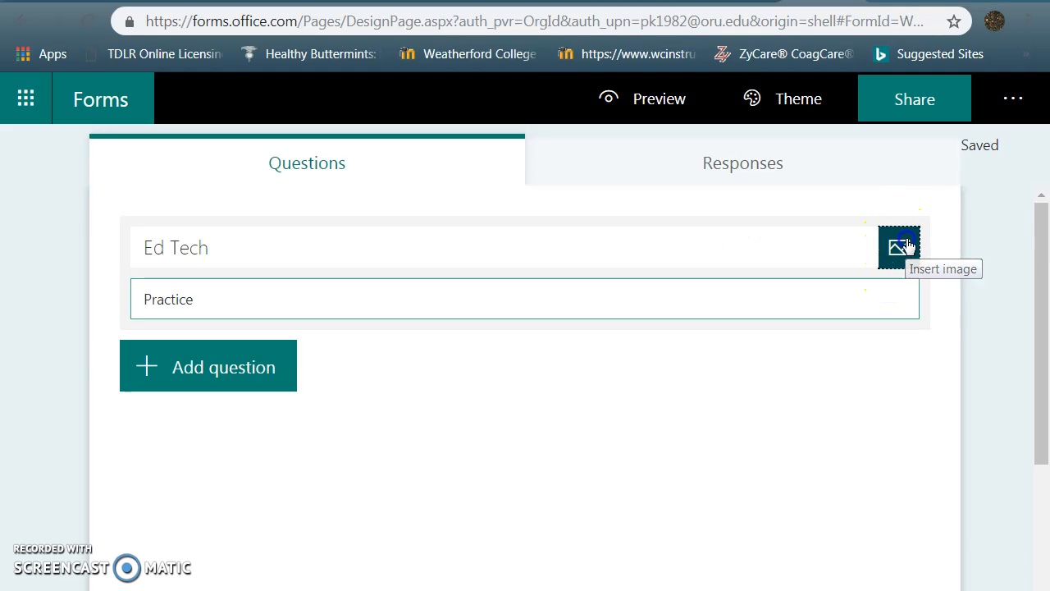
{"action": "left_click", "coordinate": [717, 240]}
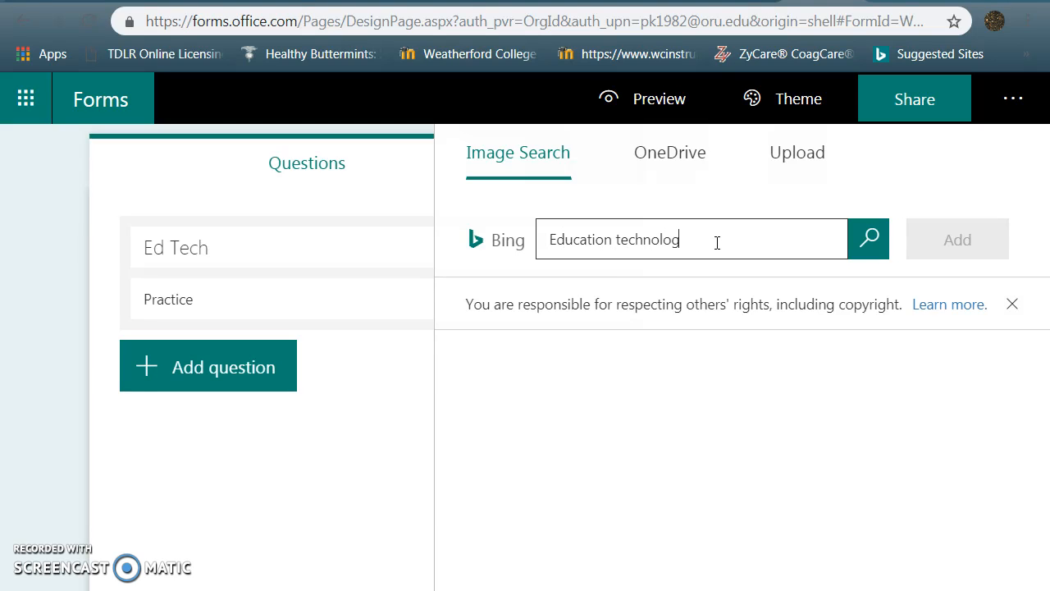
{"action": "left_click", "coordinate": [869, 239]}
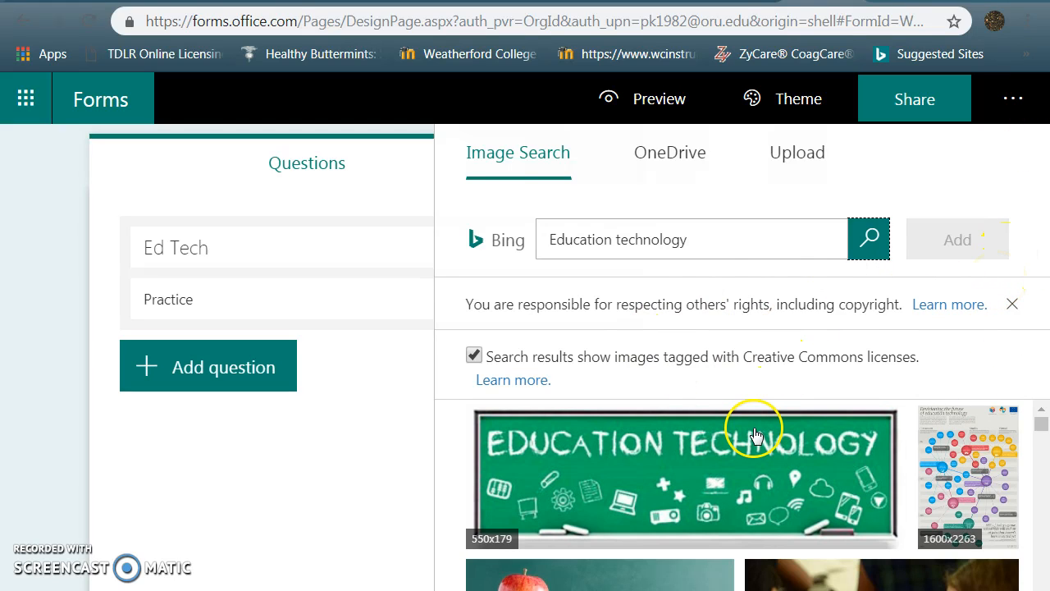
{"action": "left_click", "coordinate": [656, 576]}
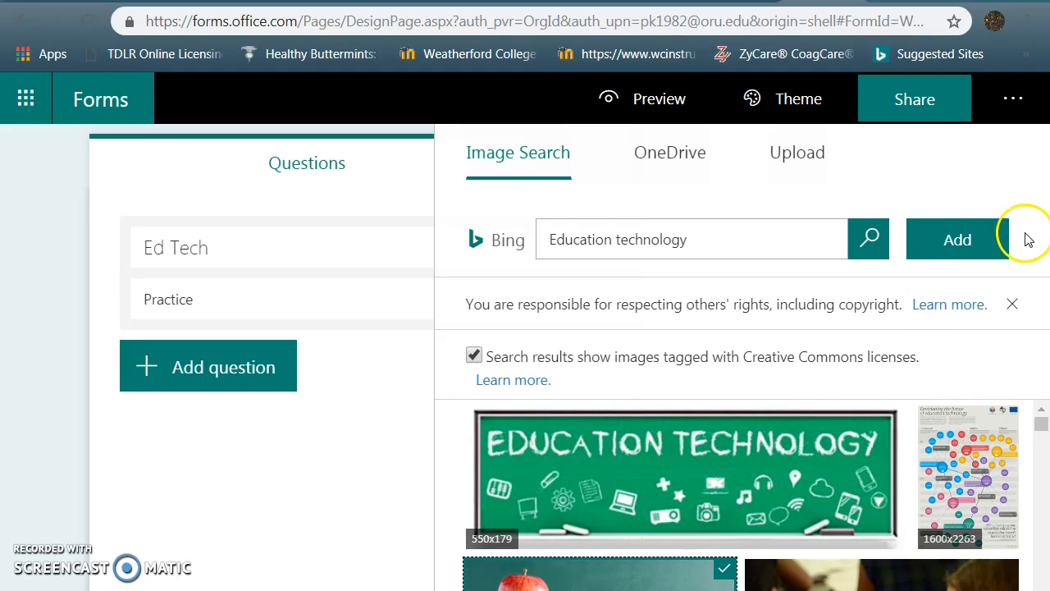
{"action": "left_click", "coordinate": [970, 238]}
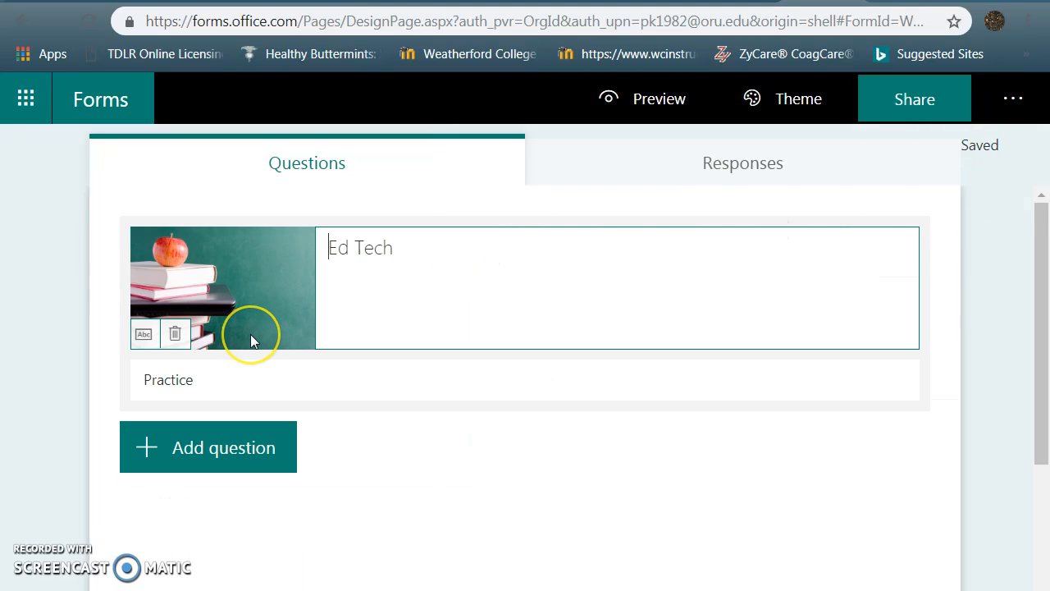
{"action": "left_click", "coordinate": [382, 277]}
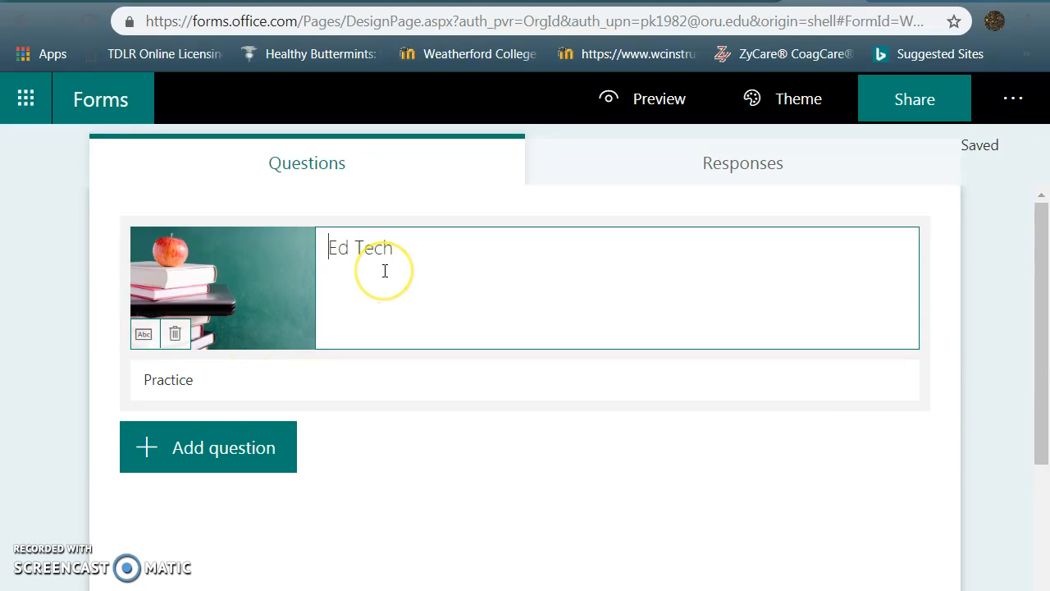
Apply the blue theme showing hands typing at a computer to the quiz
{"action": "left_click", "coordinate": [796, 100]}
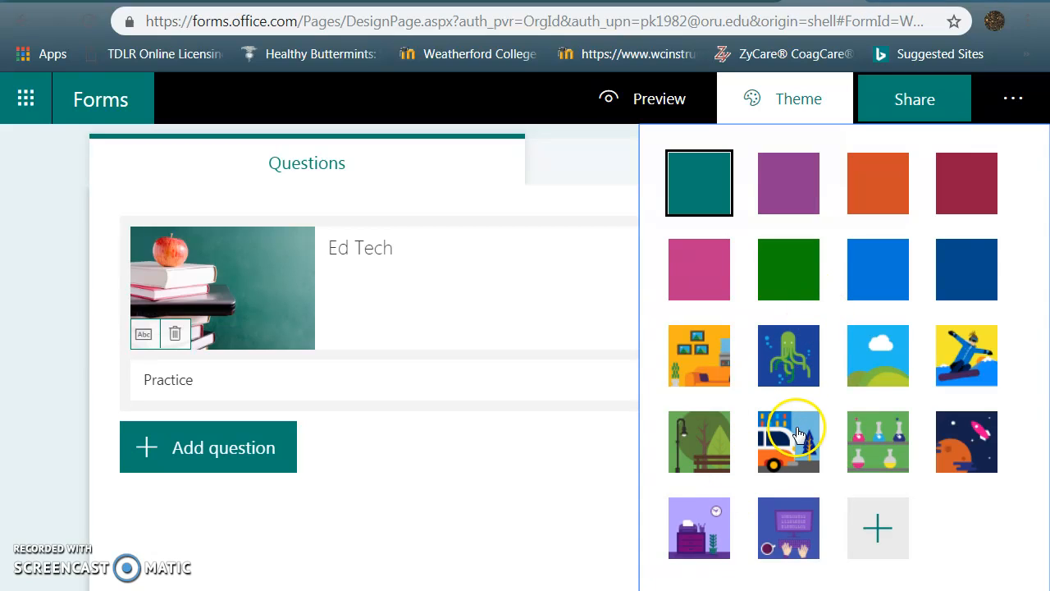
{"action": "left_click", "coordinate": [787, 540]}
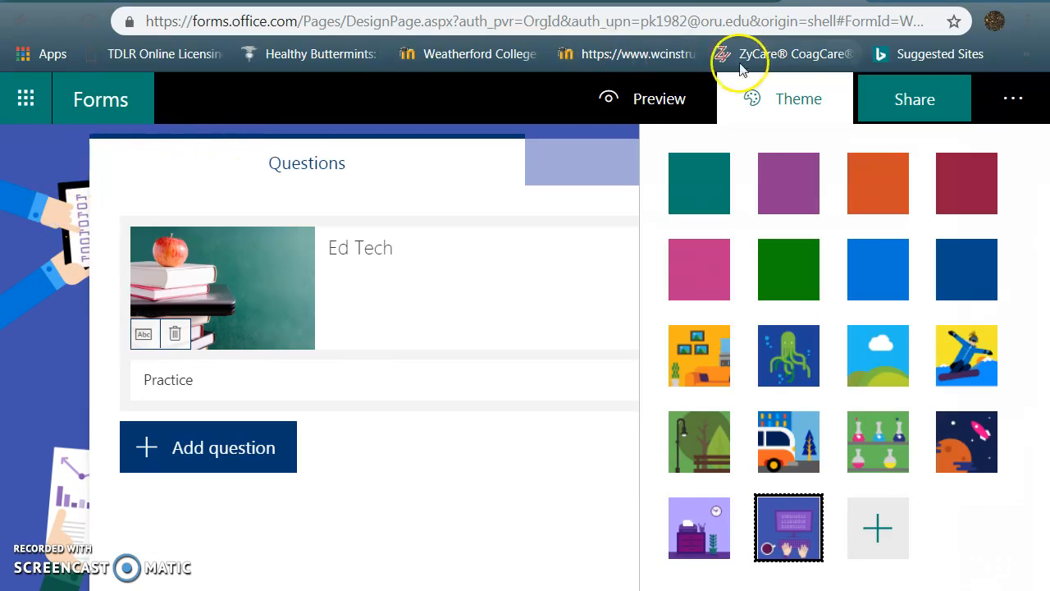
{"action": "left_click", "coordinate": [543, 425]}
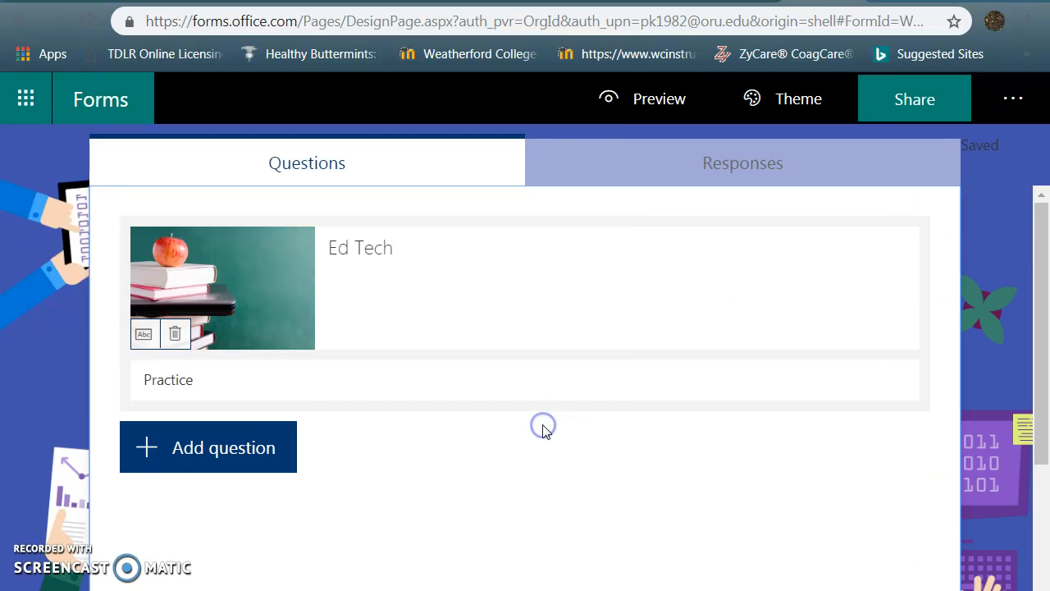
{"action": "left_click", "coordinate": [267, 445]}
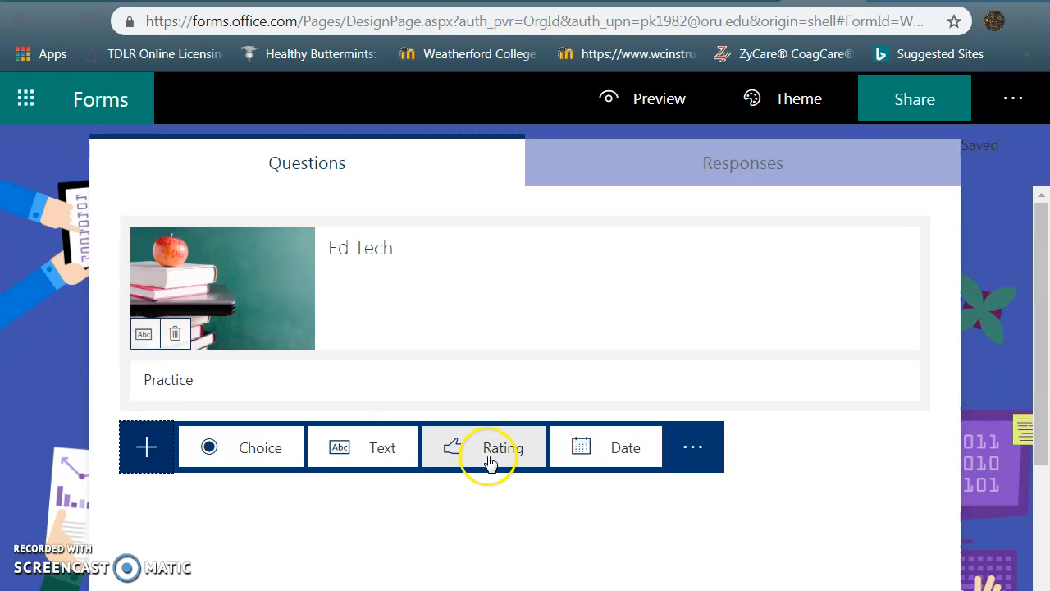
{"action": "left_click", "coordinate": [272, 458]}
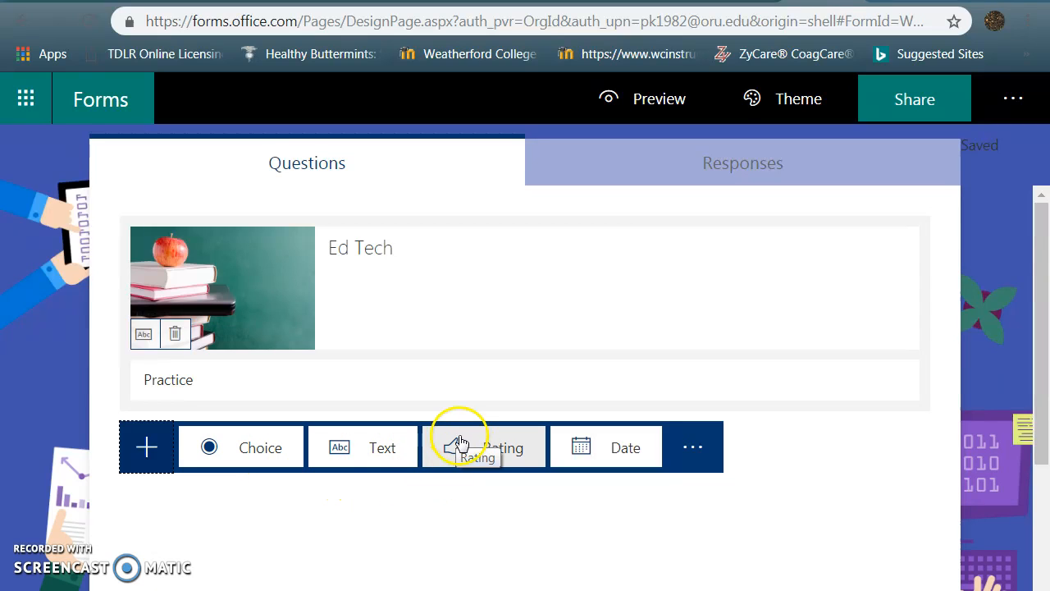
{"action": "left_click", "coordinate": [691, 446]}
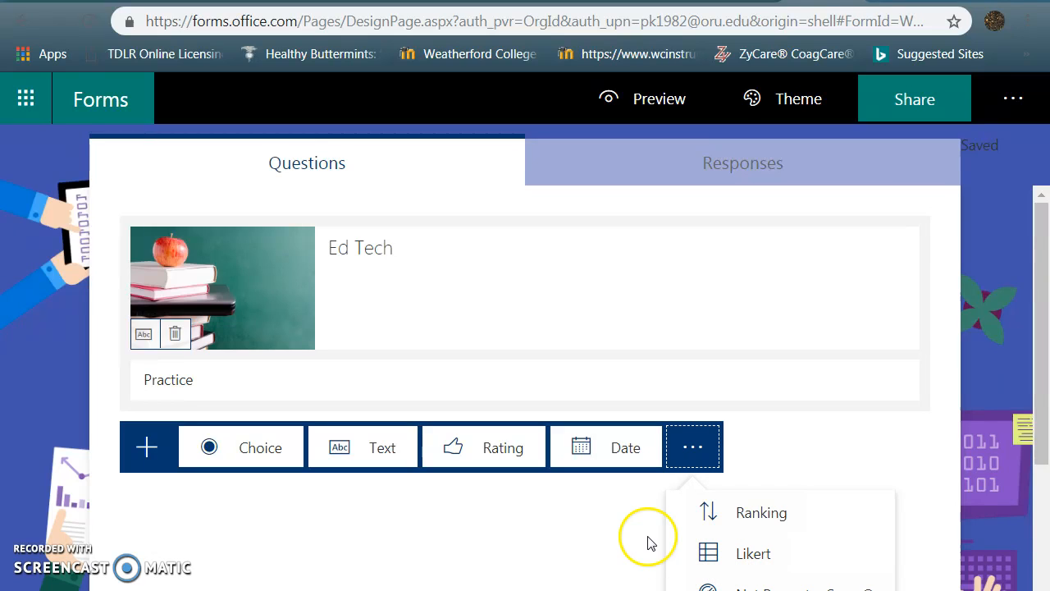
{"action": "left_click", "coordinate": [609, 525]}
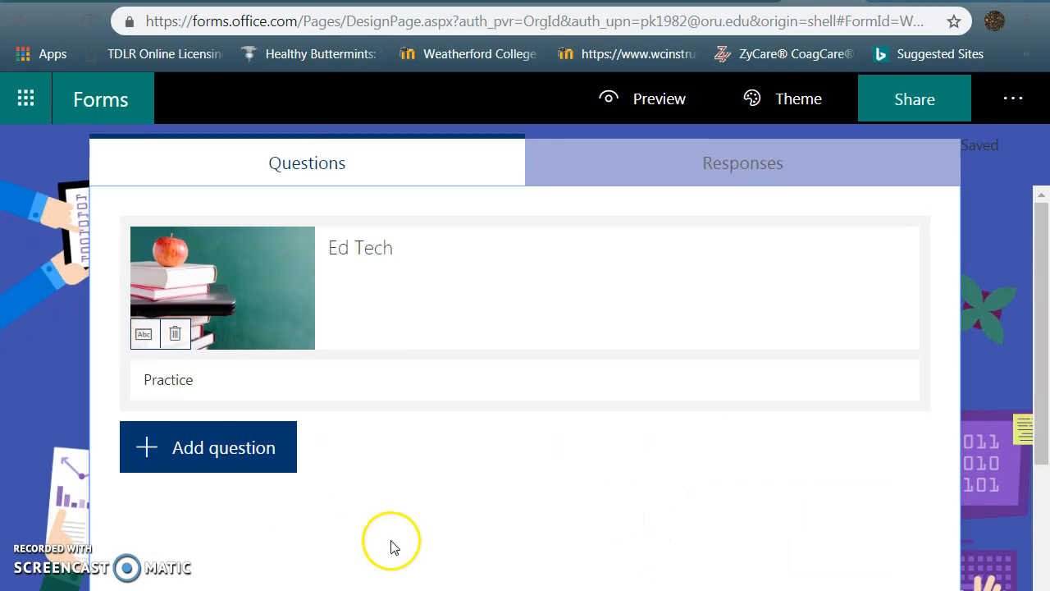
Add a Choice question to the quiz with the text "What is the ORU mascot?"
{"action": "left_click", "coordinate": [257, 450]}
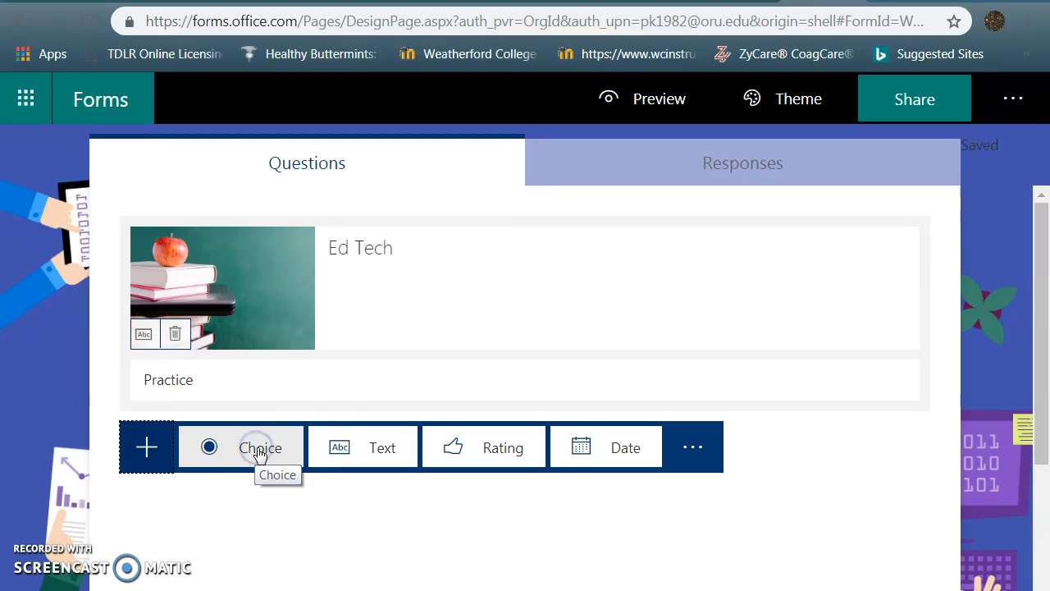
{"action": "left_click", "coordinate": [211, 445]}
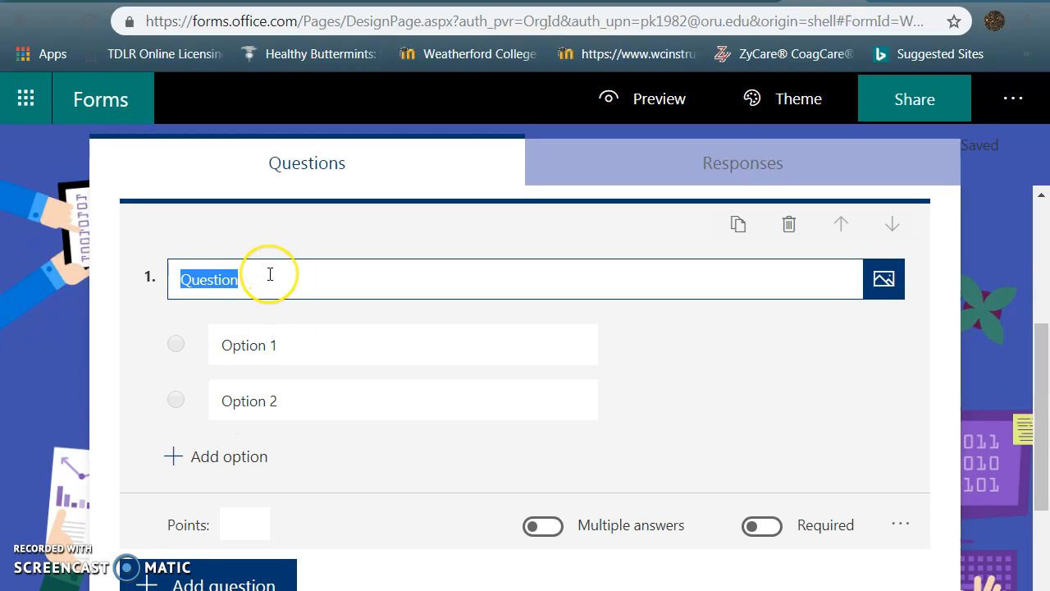
{"action": "key", "text": "BackSpace"}
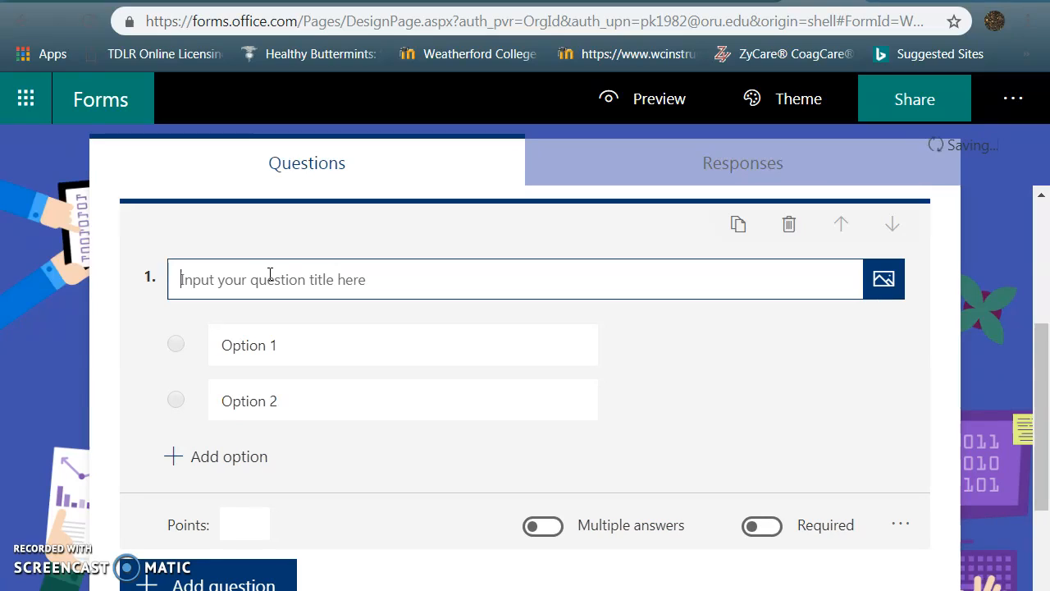
{"action": "type", "text": "W"}
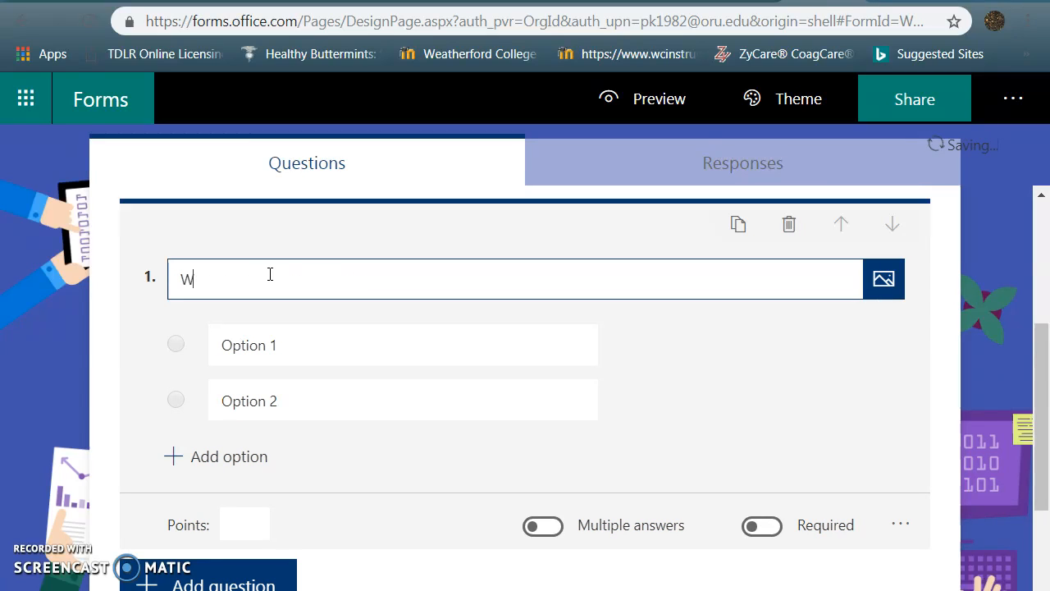
{"action": "type", "text": "hat is the ORU "}
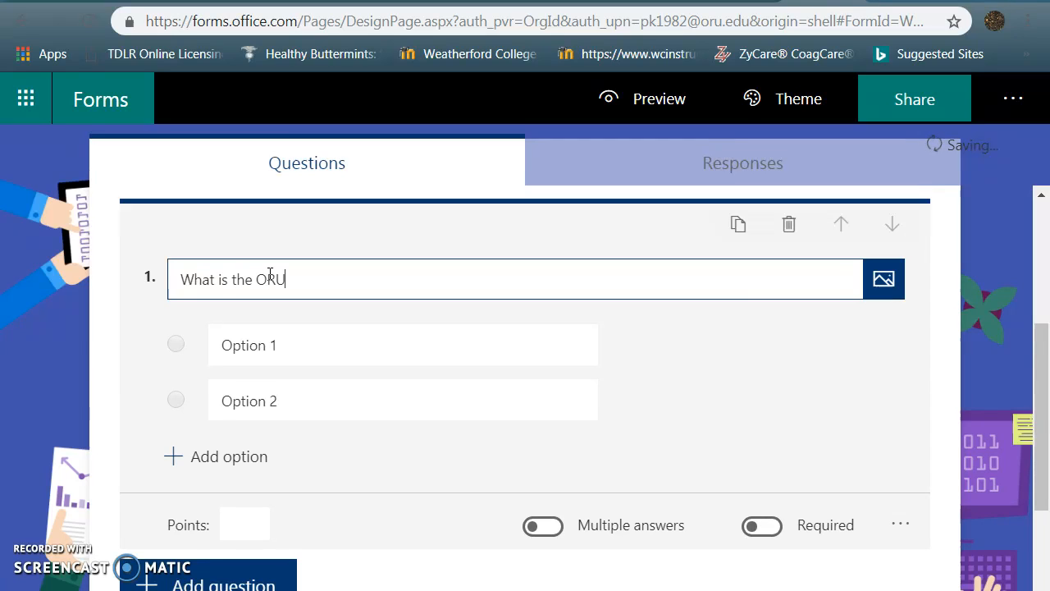
{"action": "type", "text": "mascot?"}
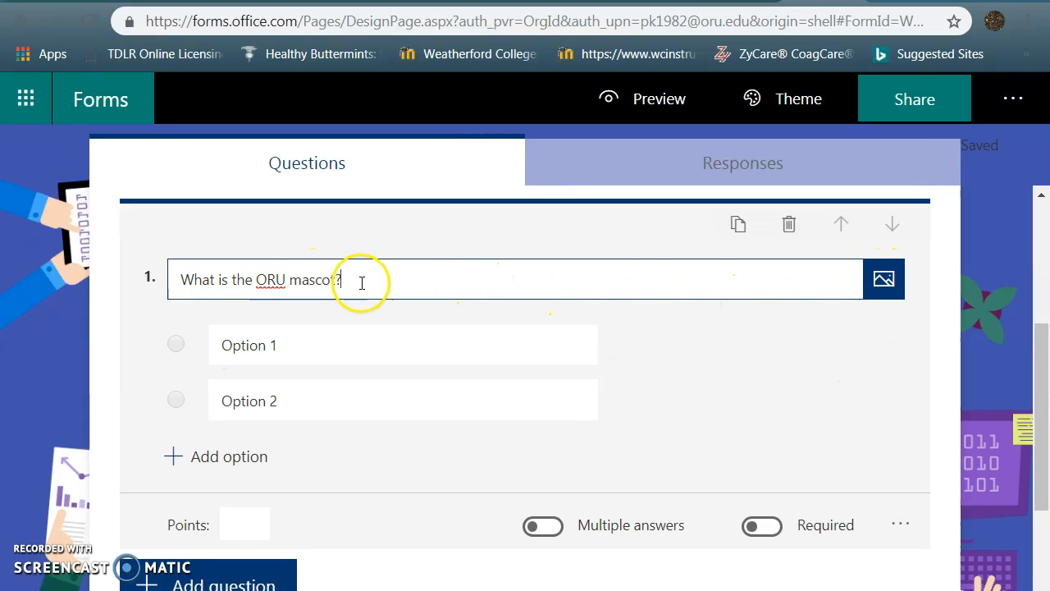
Enter "Golden Eagle" as the mascot question's first option, with the message "Good job!" for respondents who select it
{"action": "left_click", "coordinate": [276, 351]}
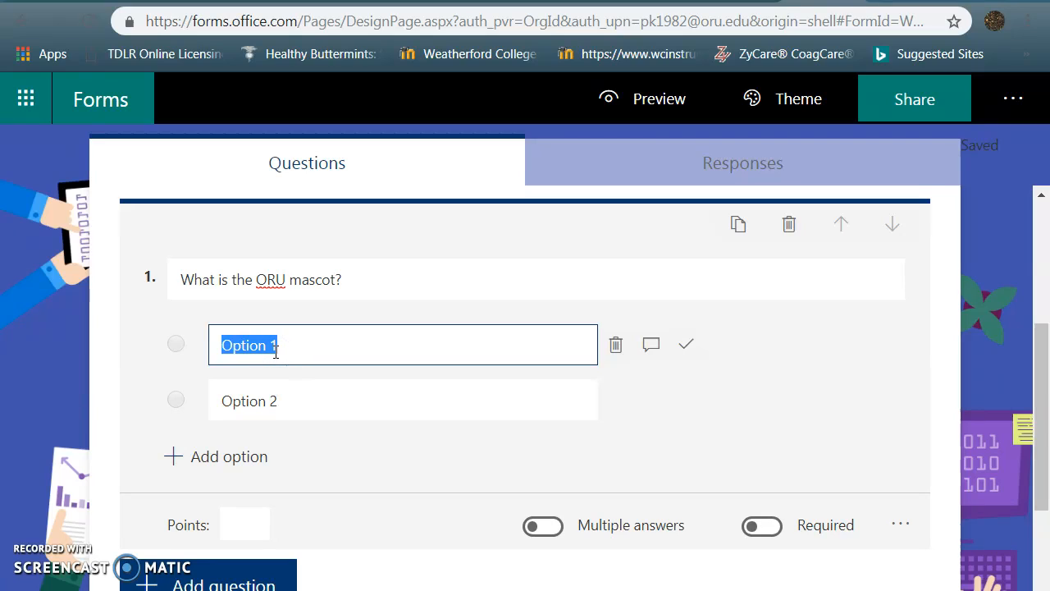
{"action": "type", "text": "Golden Eagle"}
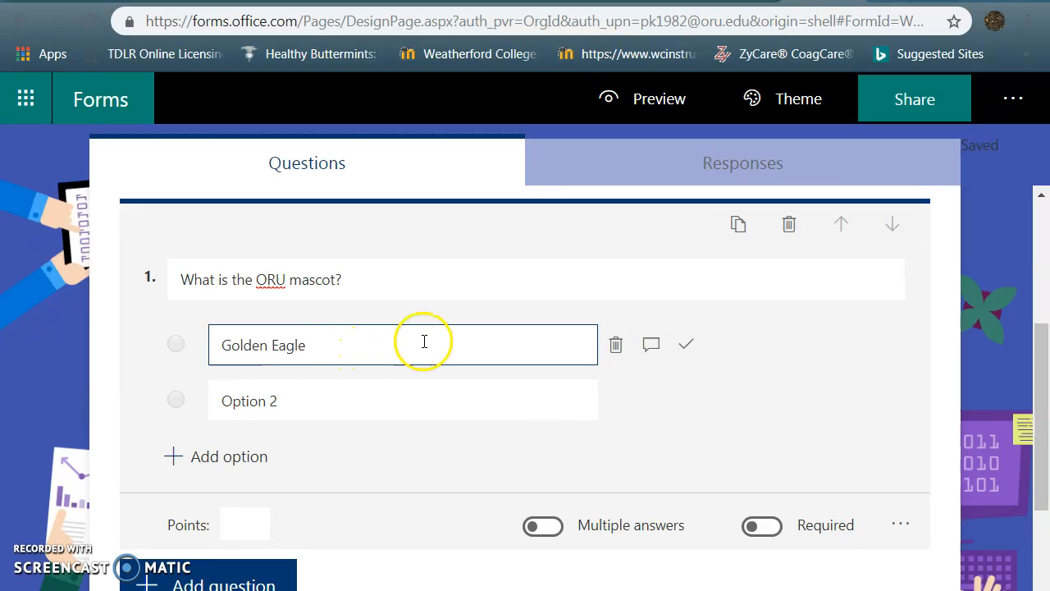
{"action": "left_click", "coordinate": [652, 353]}
{"action": "left_click", "coordinate": [571, 395]}
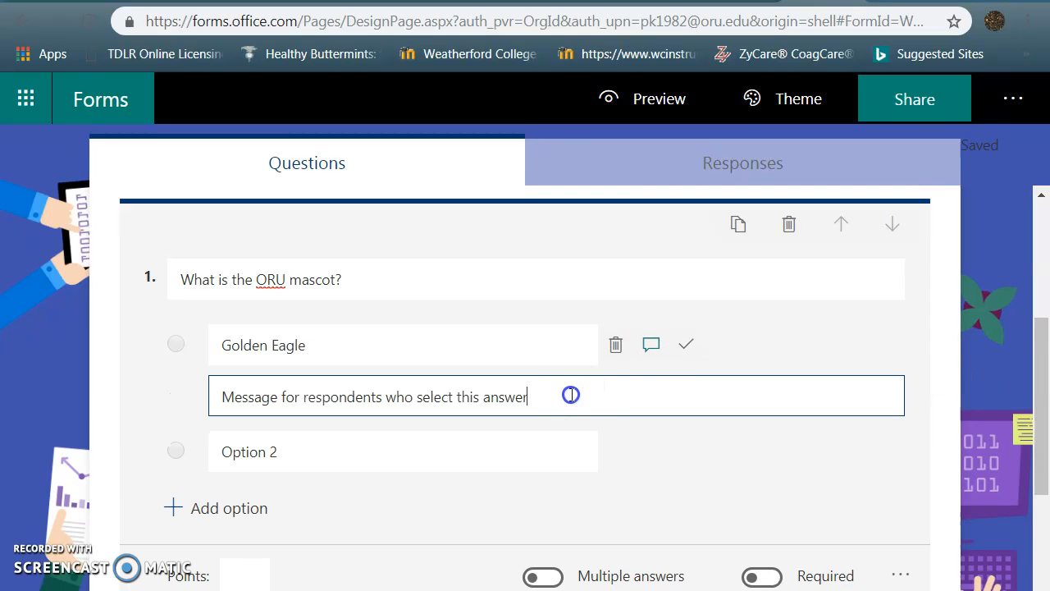
{"action": "key", "text": "BackSpace"}
{"action": "key", "text": "BackSpace"}
{"action": "key", "text": "BackSpace"}
{"action": "key", "text": "BackSpace"}
{"action": "key", "text": "BackSpace"}
{"action": "key", "text": "BackSpace"}
{"action": "key", "text": "BackSpace"}
{"action": "key", "text": "BackSpace"}
{"action": "key", "text": "BackSpace"}
{"action": "key", "text": "BackSpace"}
{"action": "key", "text": "BackSpace"}
{"action": "key", "text": "BackSpace"}
{"action": "key", "text": "BackSpace"}
{"action": "key", "text": "BackSpace"}
{"action": "key", "text": "BackSpace"}
{"action": "key", "text": "BackSpace"}
{"action": "key", "text": "BackSpace"}
{"action": "key", "text": "BackSpace"}
{"action": "key", "text": "BackSpace"}
{"action": "key", "text": "BackSpace"}
{"action": "key", "text": "BackSpace"}
{"action": "key", "text": "BackSpace"}
{"action": "key", "text": "BackSpace"}
{"action": "key", "text": "BackSpace"}
{"action": "key", "text": "BackSpace"}
{"action": "key", "text": "BackSpace"}
{"action": "key", "text": "BackSpace"}
{"action": "key", "text": "BackSpace"}
{"action": "key", "text": "BackSpace"}
{"action": "key", "text": "BackSpace"}
{"action": "key", "text": "BackSpace"}
{"action": "key", "text": "BackSpace"}
{"action": "key", "text": "BackSpace"}
{"action": "key", "text": "BackSpace"}
{"action": "key", "text": "BackSpace"}
{"action": "key", "text": "BackSpace"}
{"action": "key", "text": "BackSpace"}
{"action": "key", "text": "BackSpace"}
{"action": "key", "text": "BackSpace"}
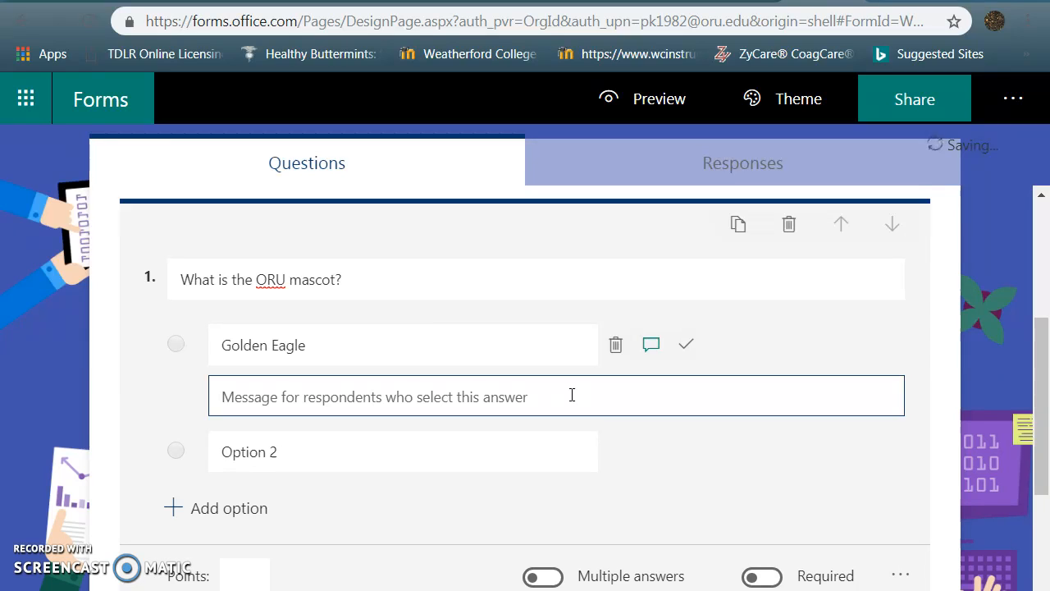
{"action": "type", "text": "Good"}
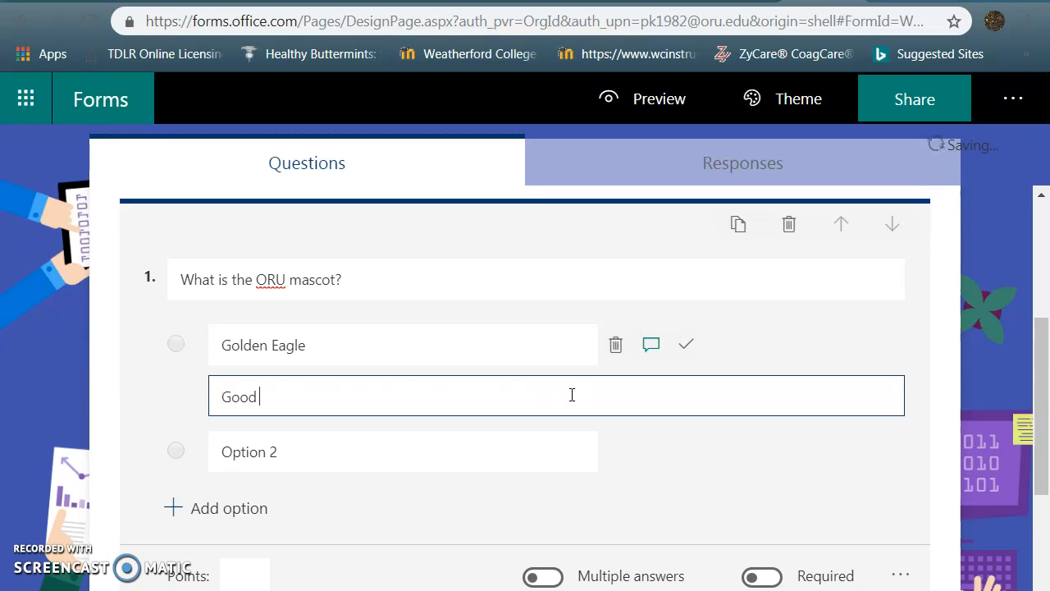
{"action": "type", "text": " job!"}
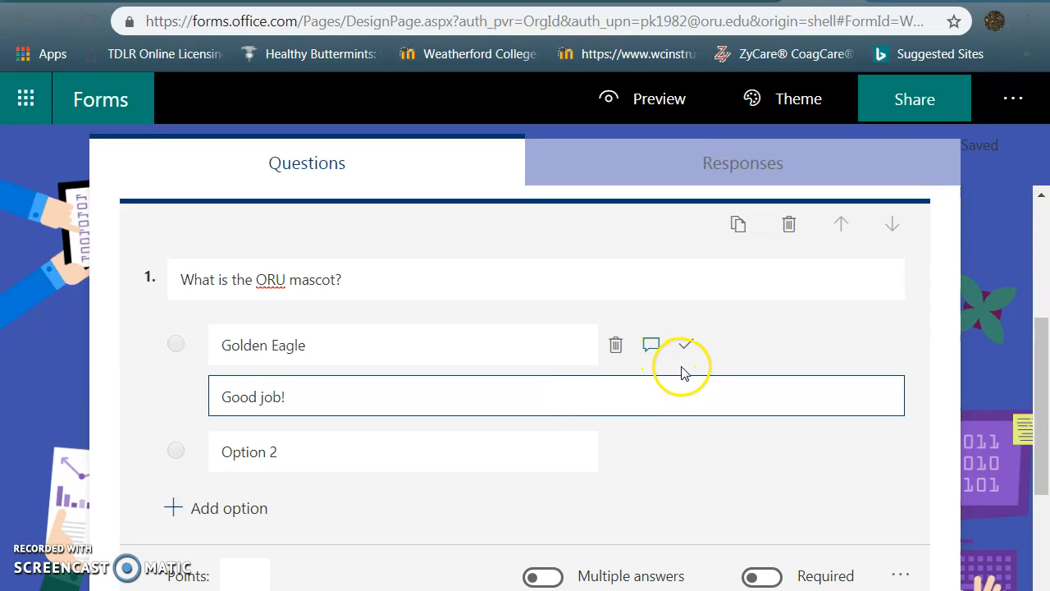
{"action": "left_click", "coordinate": [712, 358]}
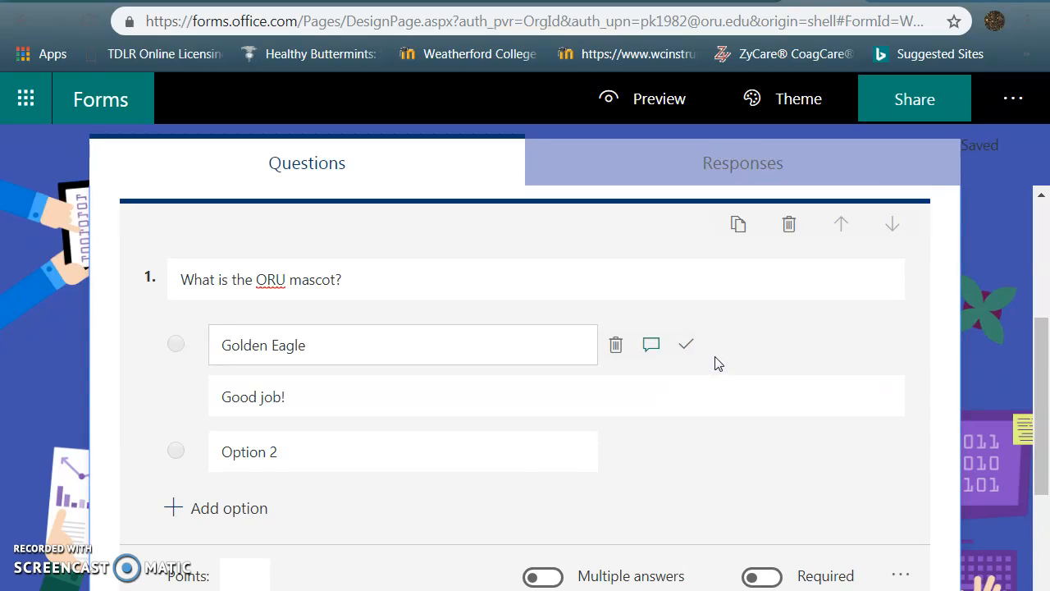
Mark the "Golden Eagle" option as the correct answer to the mascot question
{"action": "mouse_move", "coordinate": [467, 350]}
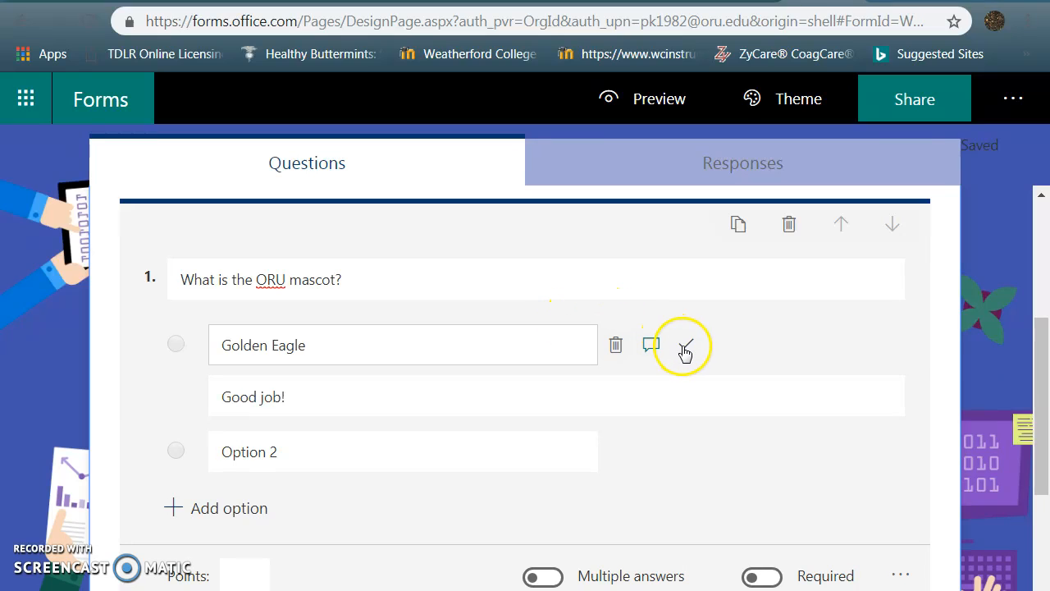
{"action": "left_click", "coordinate": [684, 346]}
{"action": "left_click", "coordinate": [384, 324]}
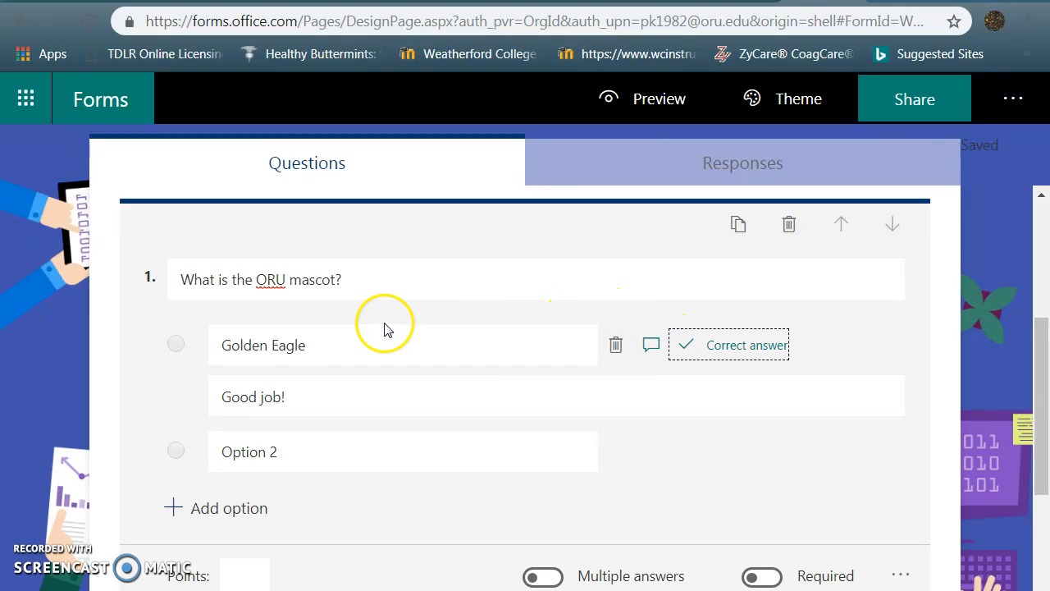
Set the mascot question's second option to "Panther" and add a third option, "Bluebirds"
{"action": "left_click", "coordinate": [247, 448]}
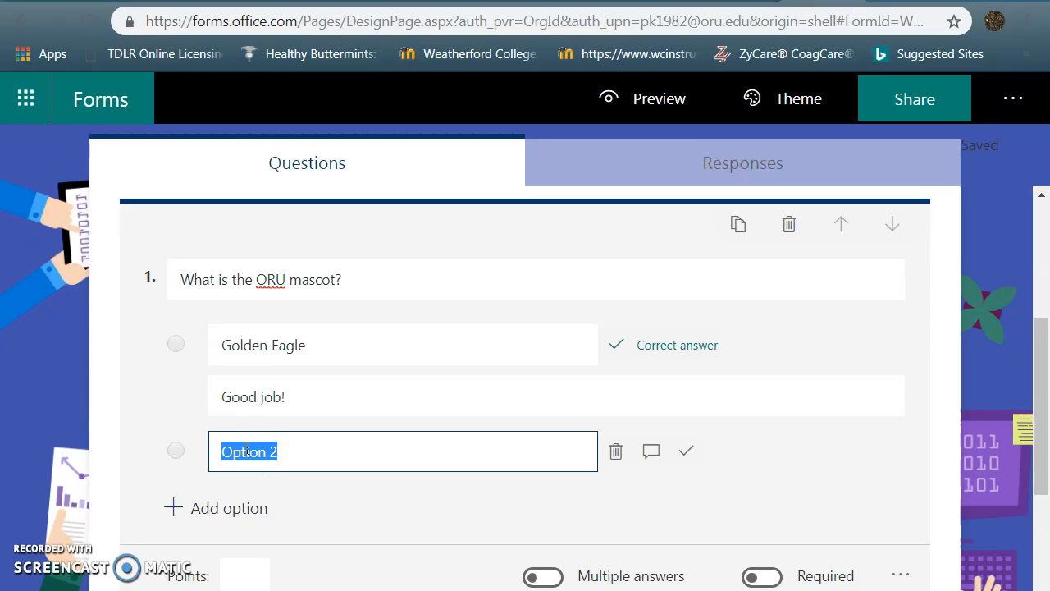
{"action": "type", "text": "Panther"}
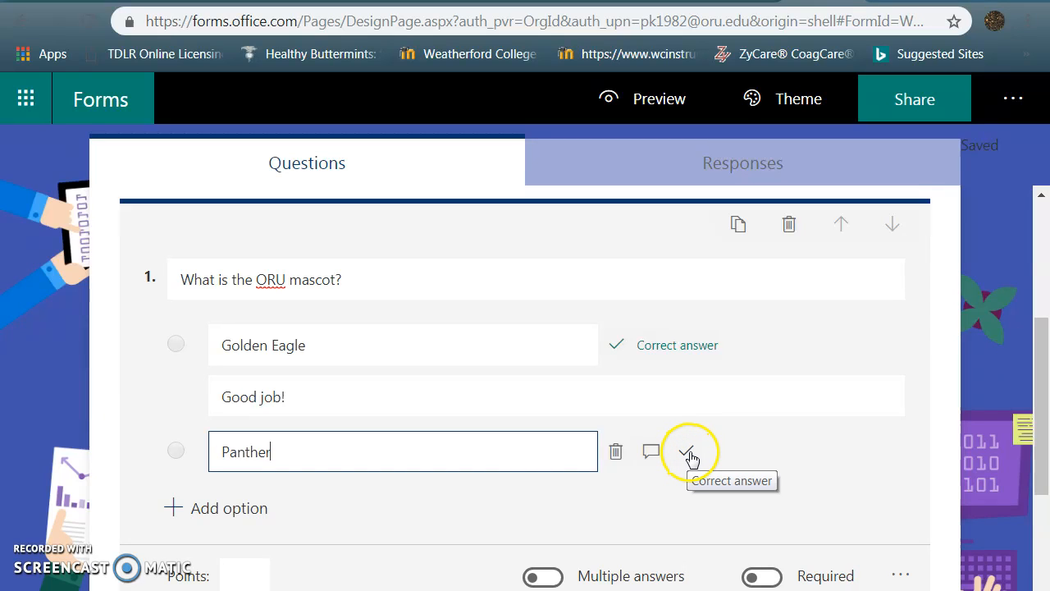
{"action": "left_click", "coordinate": [264, 509]}
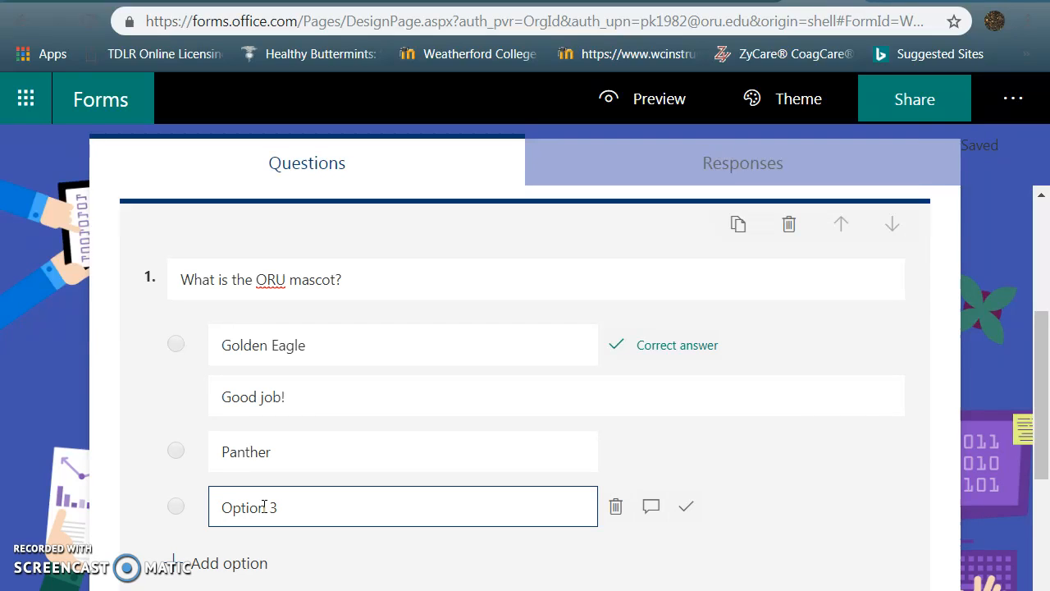
{"action": "type", "text": "Bluebirds"}
{"action": "left_click_drag", "start_coordinate": [336, 508], "coordinate": [283, 510]}
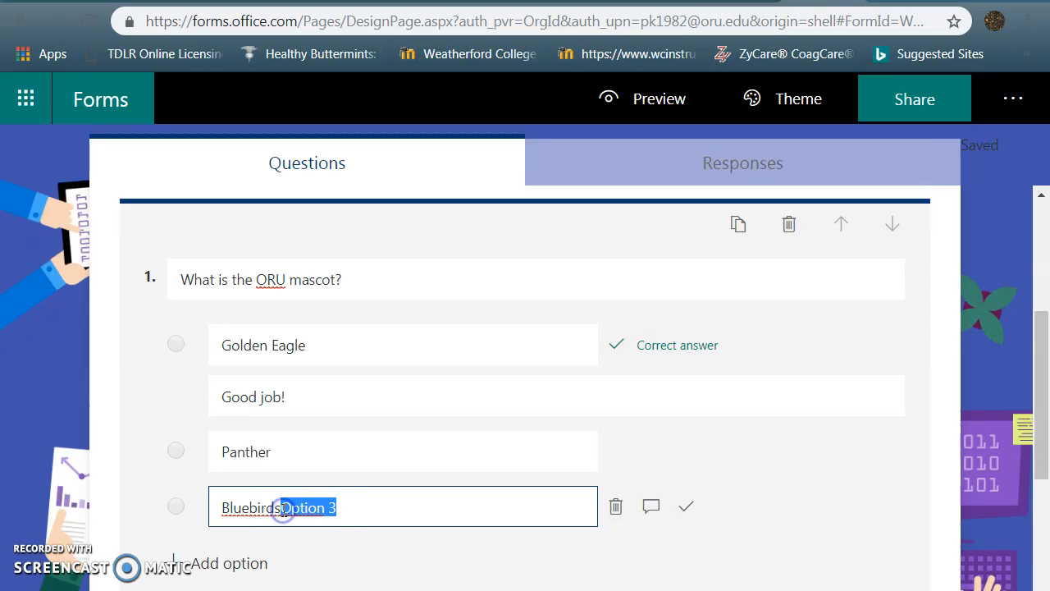
{"action": "key", "text": "BackSpace"}
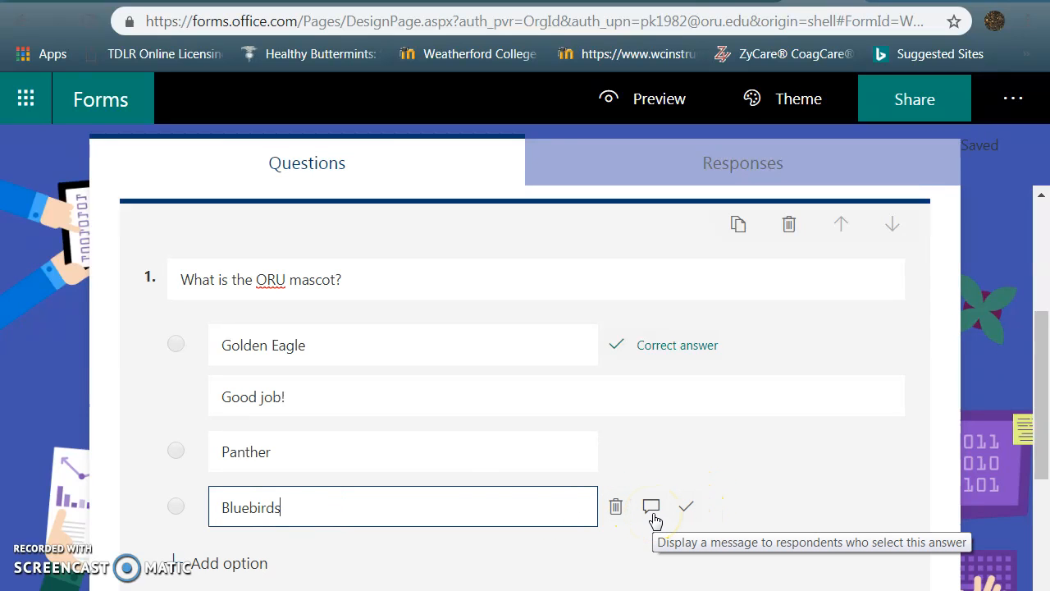
{"action": "left_click", "coordinate": [655, 563]}
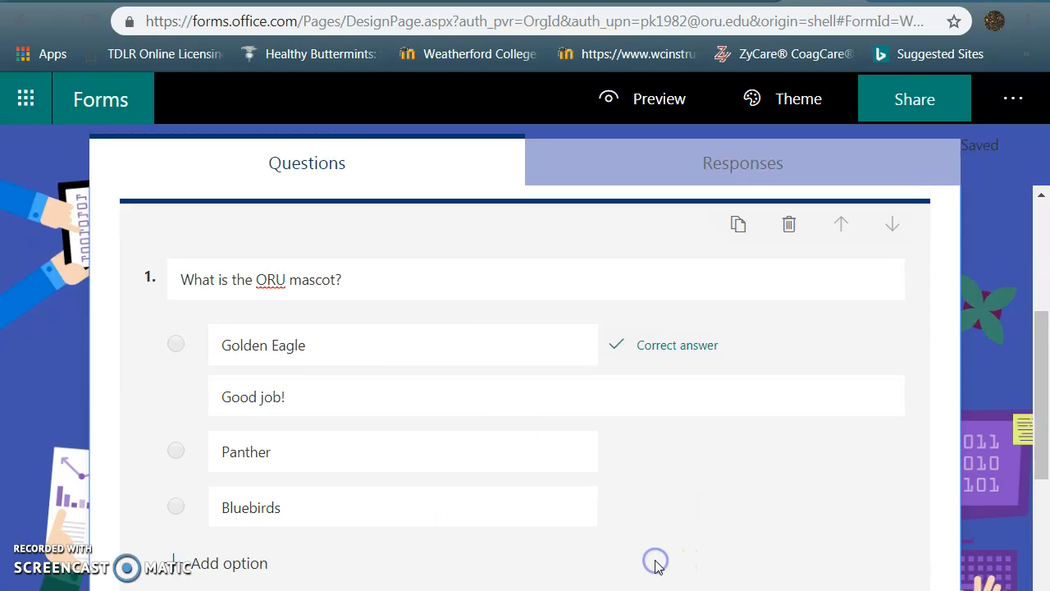
Add a Text question to the quiz that asks "Who founded ORU?"
{"action": "left_click_drag", "start_coordinate": [1041, 367], "coordinate": [1039, 322]}
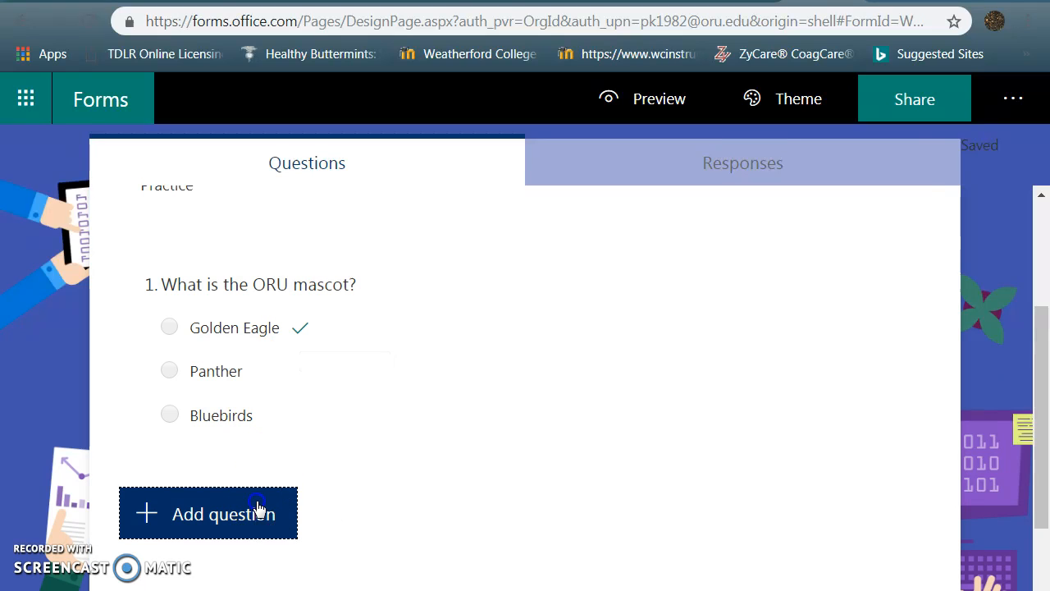
{"action": "left_click", "coordinate": [257, 507]}
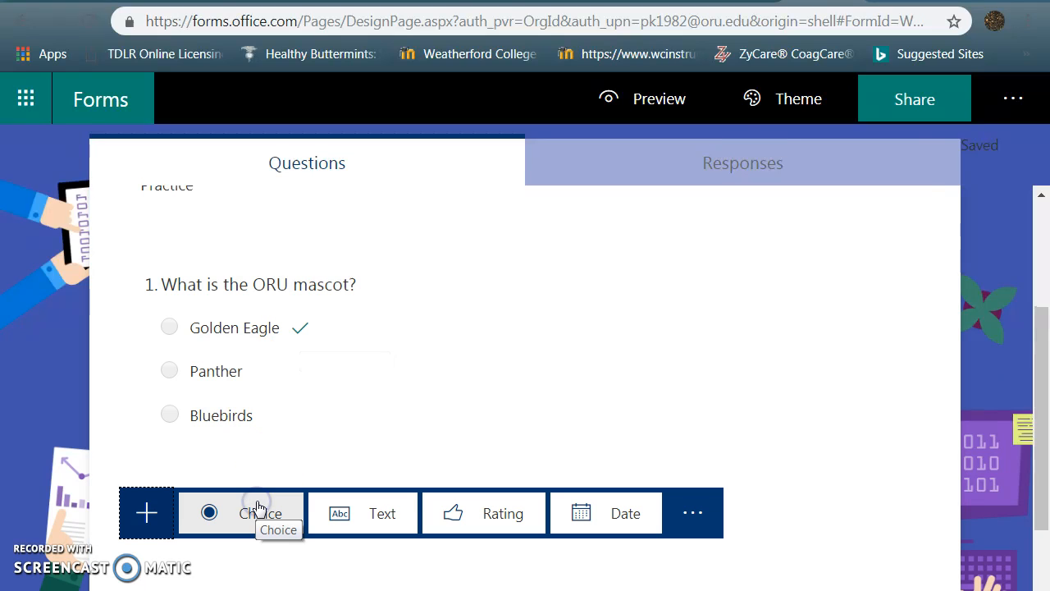
{"action": "left_click", "coordinate": [368, 517]}
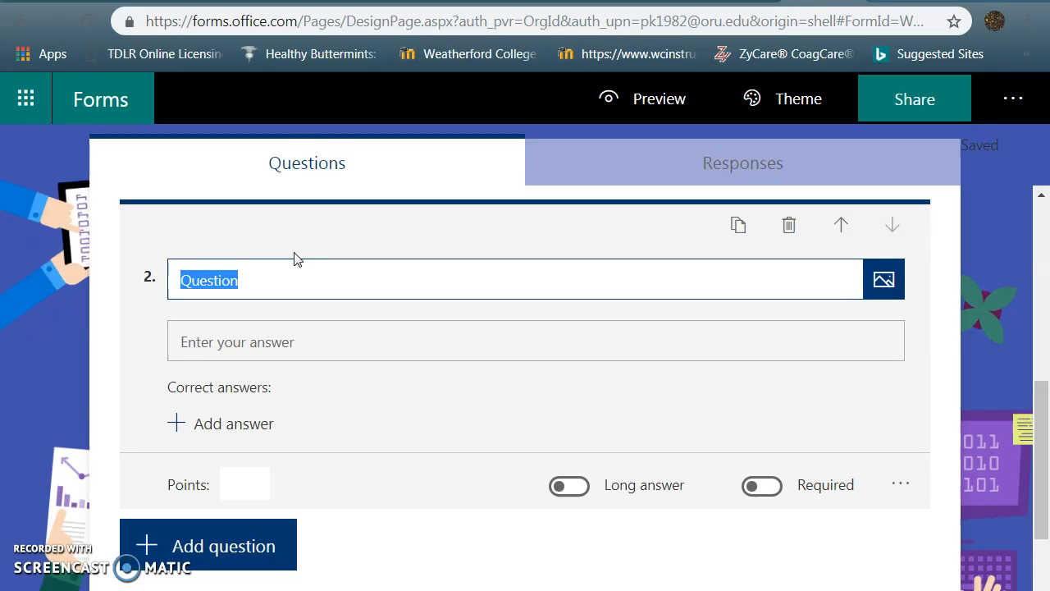
{"action": "type", "text": "w"}
{"action": "key", "text": "BackSpace"}
{"action": "type", "text": "Who founded"}
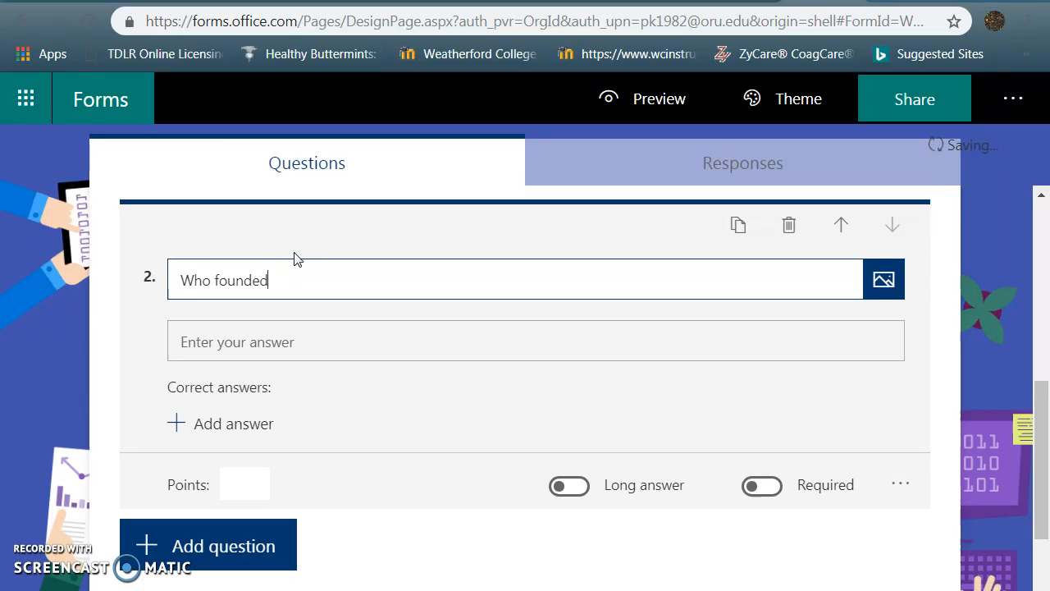
{"action": "type", "text": " ORU?"}
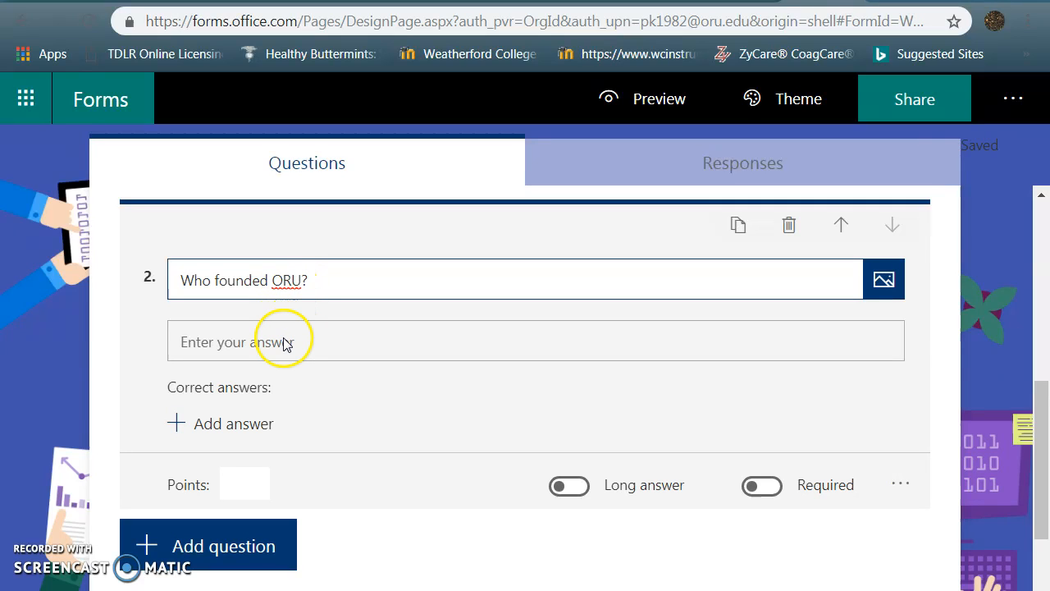
Add "Oral Roberts" as the correct answer to the question about who founded ORU
{"action": "left_click", "coordinate": [244, 429]}
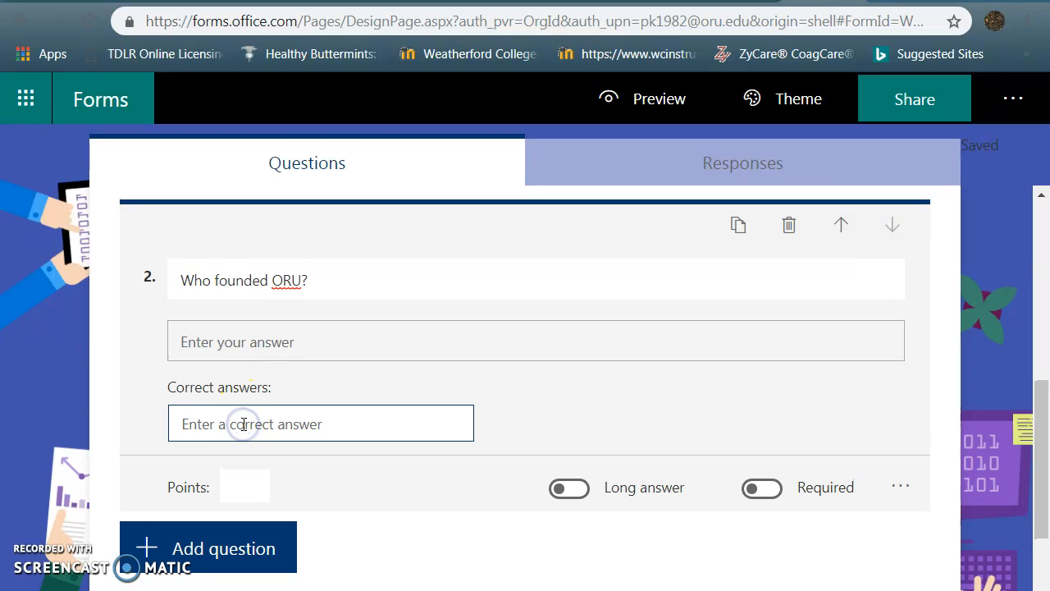
{"action": "type", "text": "O"}
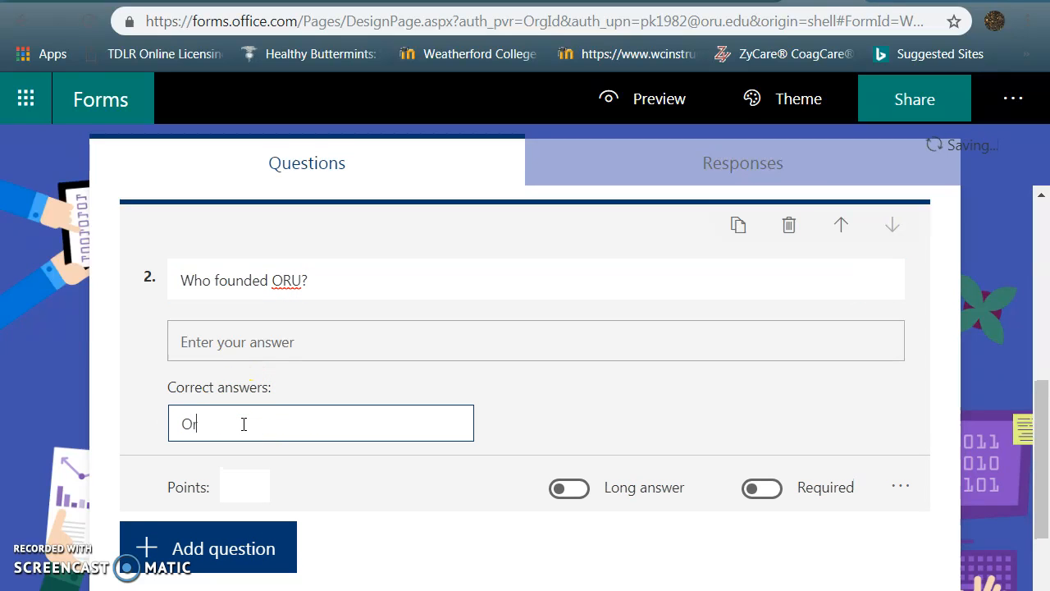
{"action": "type", "text": "ral Roberts"}
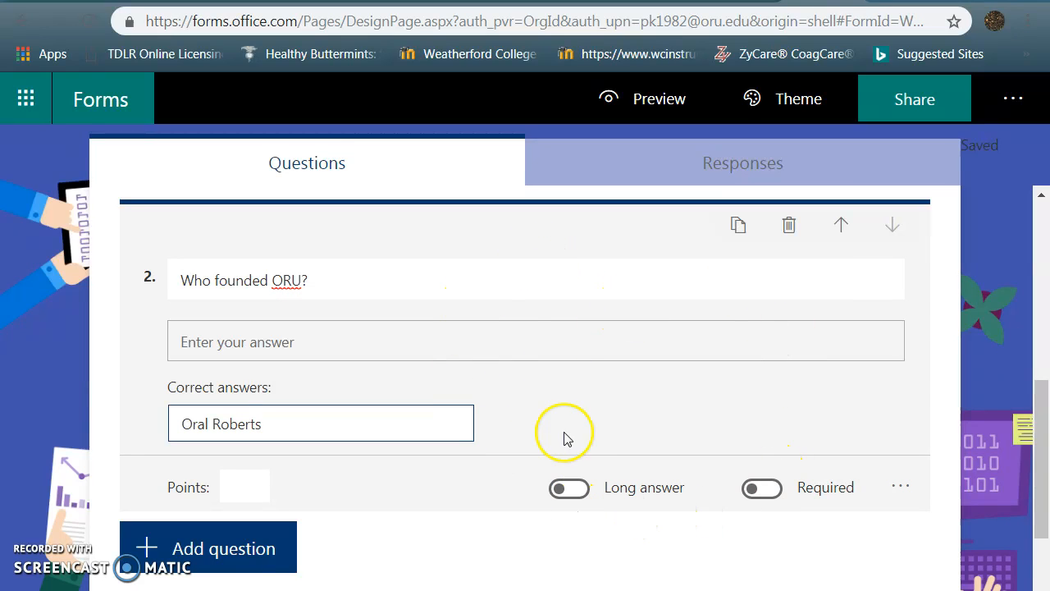
Make the ORU founder question required, and switch its Long answer option on and back off
{"action": "left_click", "coordinate": [761, 492]}
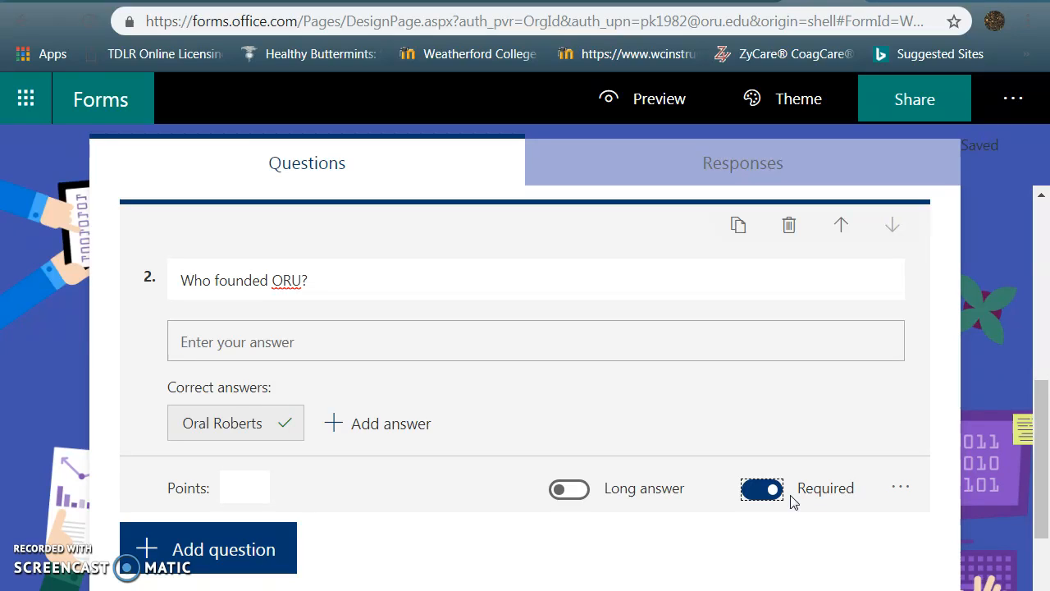
{"action": "left_click", "coordinate": [815, 488]}
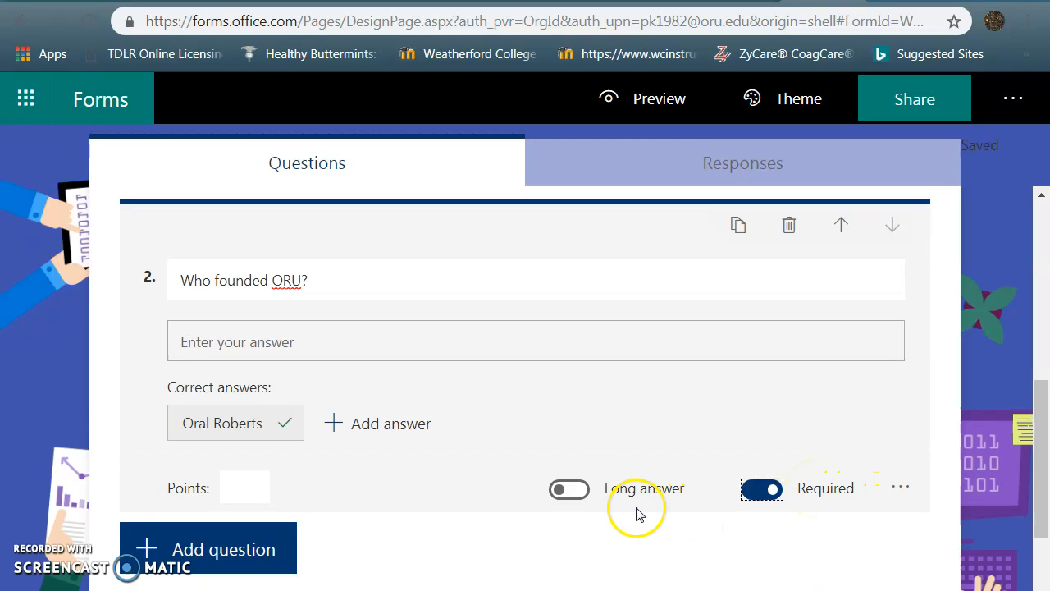
{"action": "left_click", "coordinate": [569, 489]}
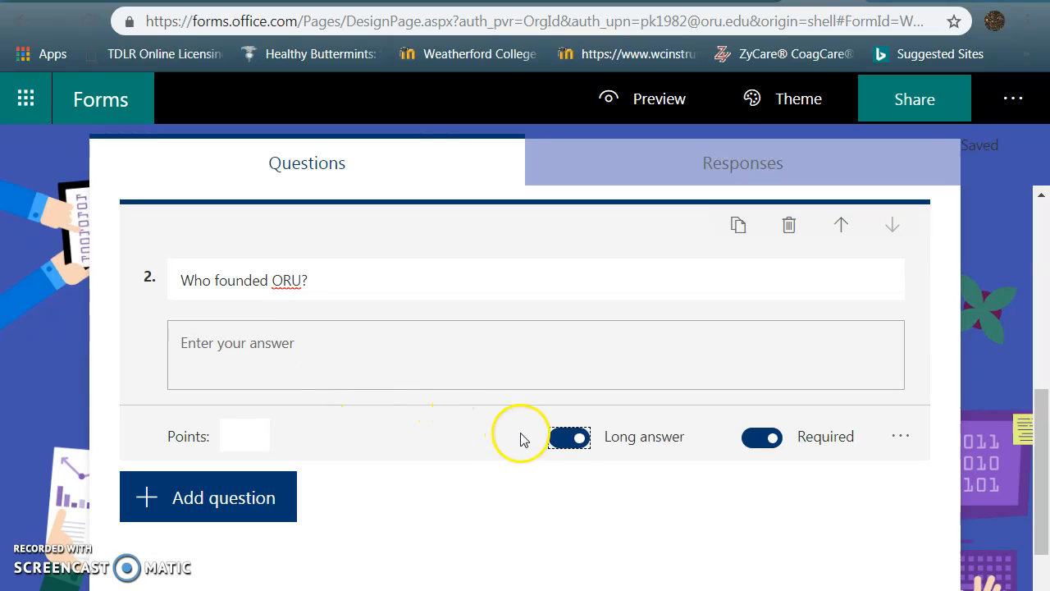
{"action": "left_click", "coordinate": [565, 437]}
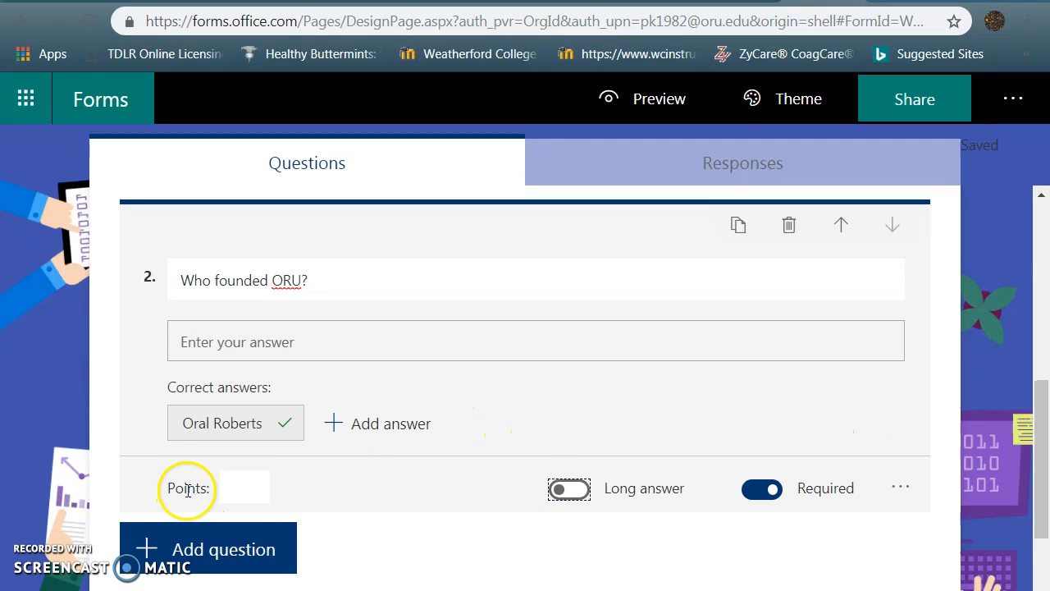
Add a Rating question with the text "How would you rate the hand sanitizer in the ladies bathroom?"
{"action": "left_click", "coordinate": [218, 554]}
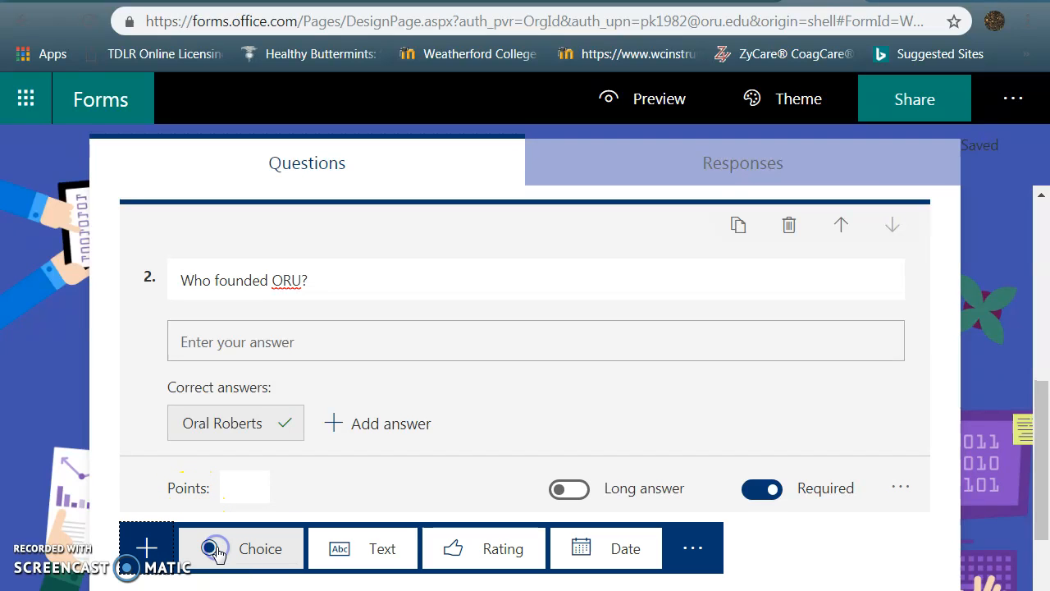
{"action": "left_click", "coordinate": [464, 551]}
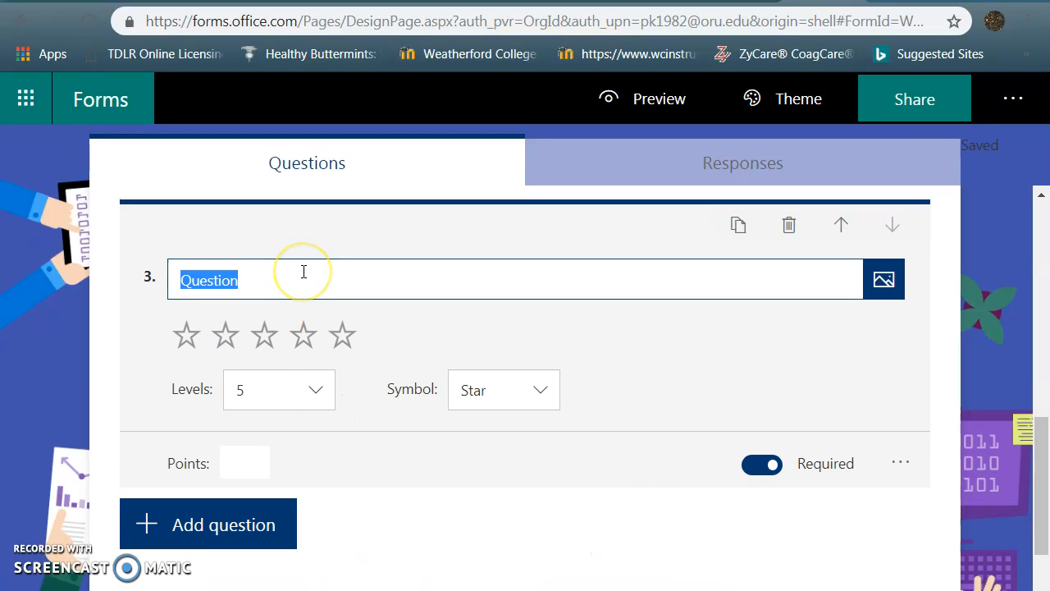
{"action": "key", "text": "BackSpace"}
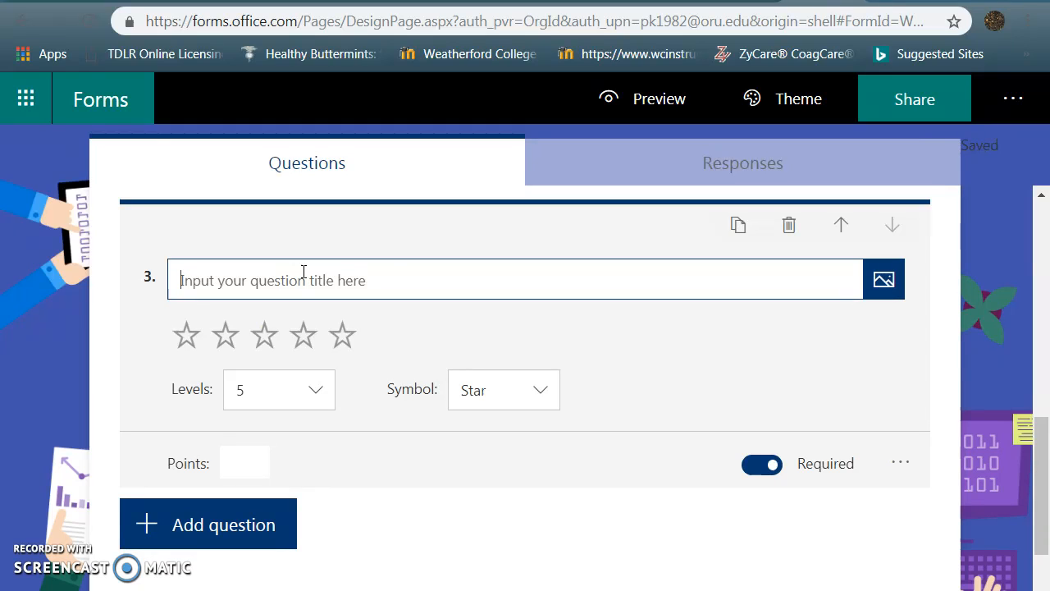
{"action": "type", "text": "How would"}
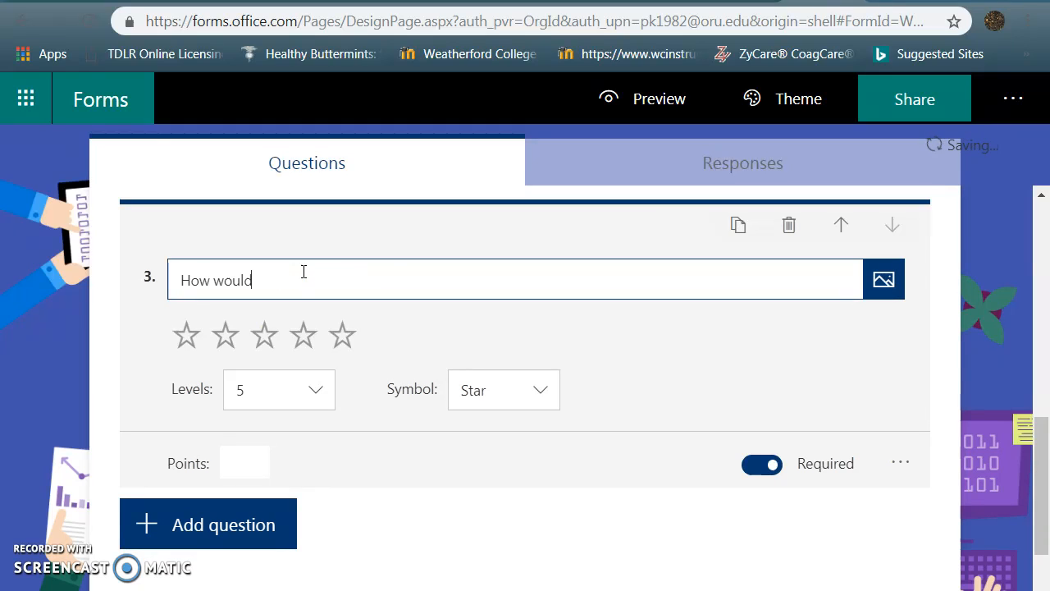
{"action": "type", "text": " you rate the hand sanitizer"}
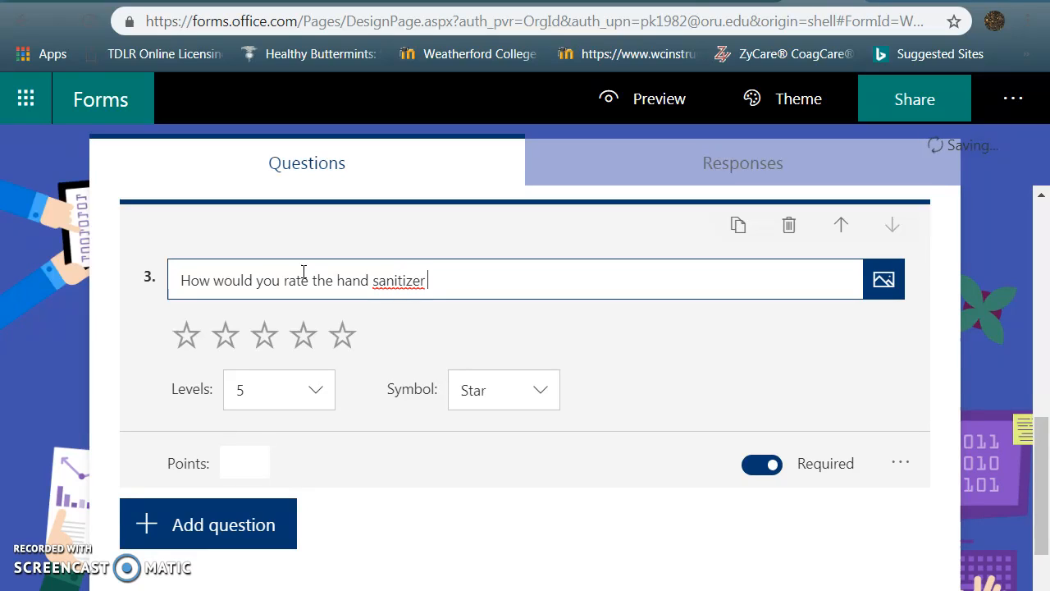
{"action": "type", "text": "in the ladies bath"}
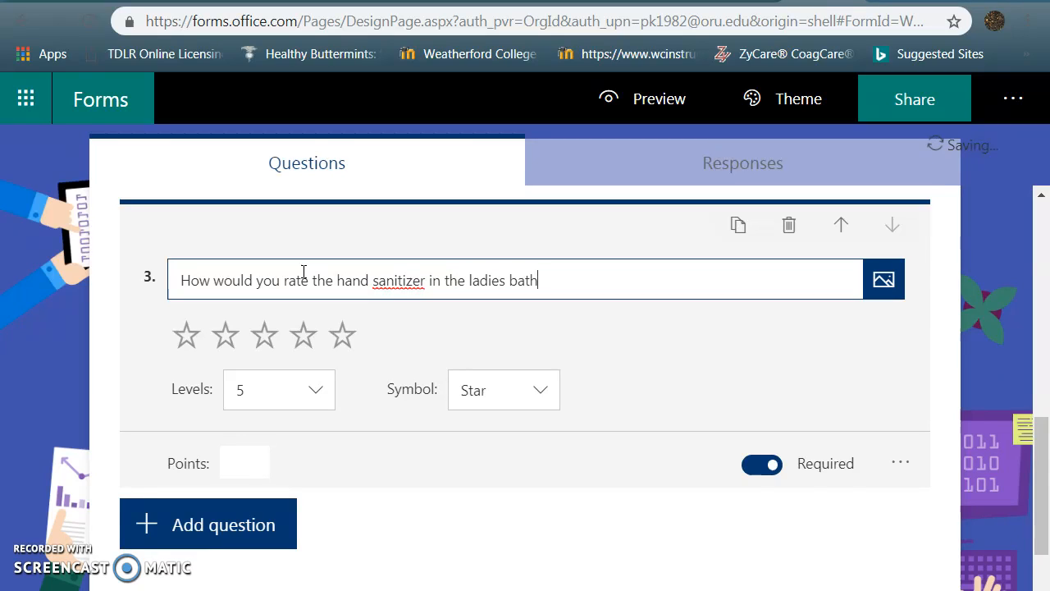
{"action": "type", "text": "room?"}
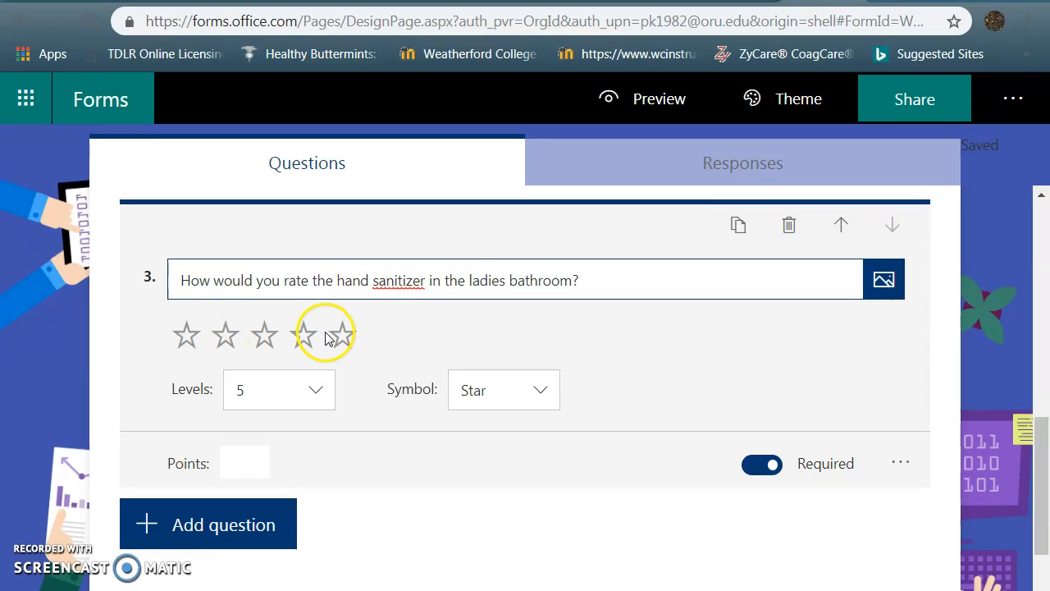
Look through the available level counts for the hand sanitizer rating question, leaving it at 5
{"action": "left_click", "coordinate": [315, 389]}
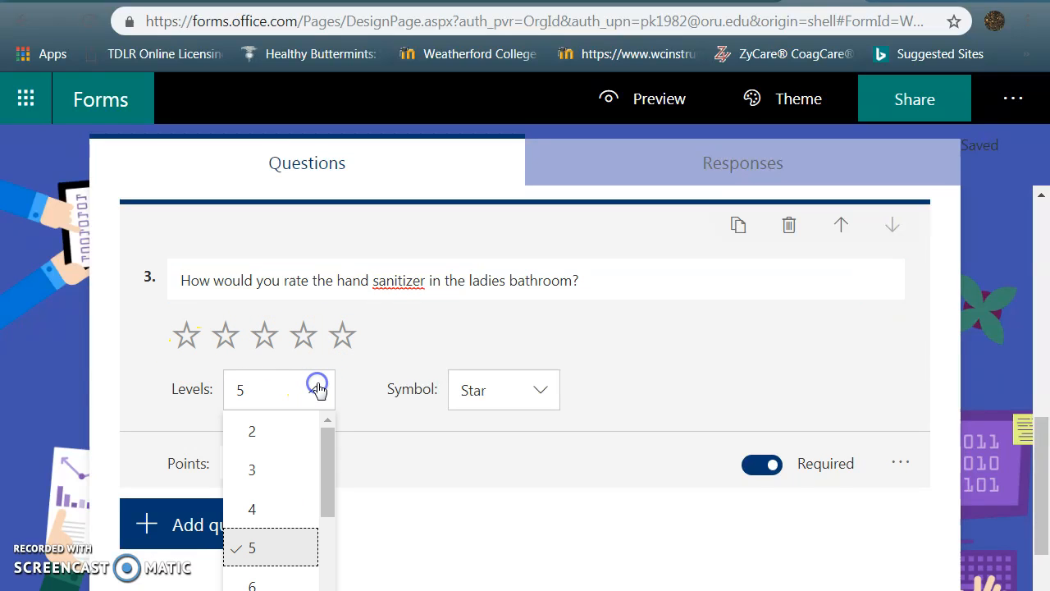
{"action": "mouse_move", "coordinate": [328, 482]}
{"action": "left_mouse_down"}
{"action": "mouse_move", "coordinate": [331, 552]}
{"action": "mouse_move", "coordinate": [329, 491]}
{"action": "left_mouse_up"}
{"action": "left_click", "coordinate": [286, 514]}
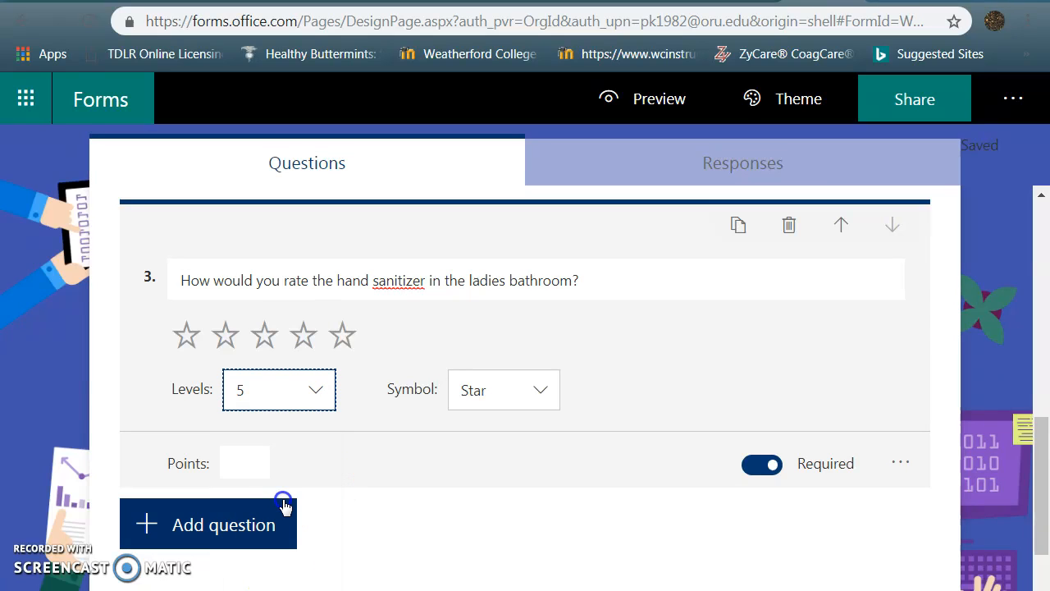
Switch the symbol of the hand sanitizer rating question to Number and back to Star
{"action": "left_click", "coordinate": [541, 398]}
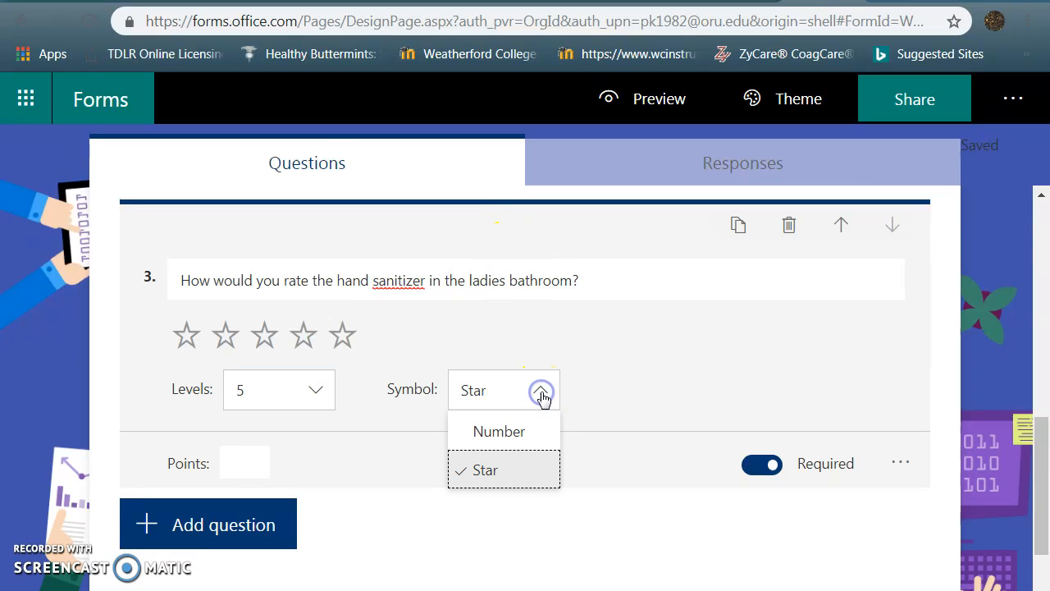
{"action": "left_click", "coordinate": [525, 443]}
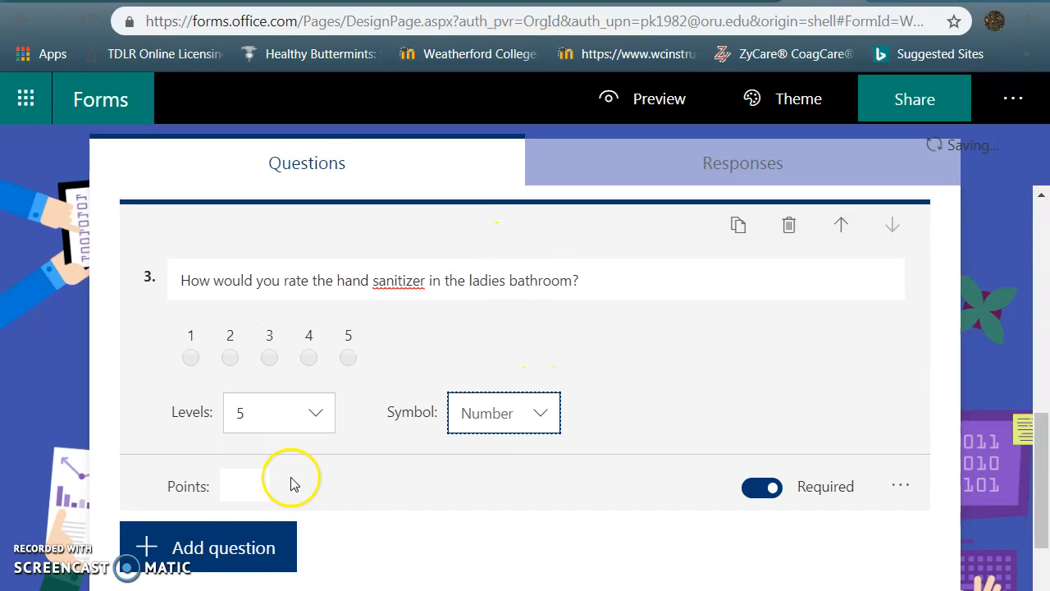
{"action": "left_click", "coordinate": [541, 419]}
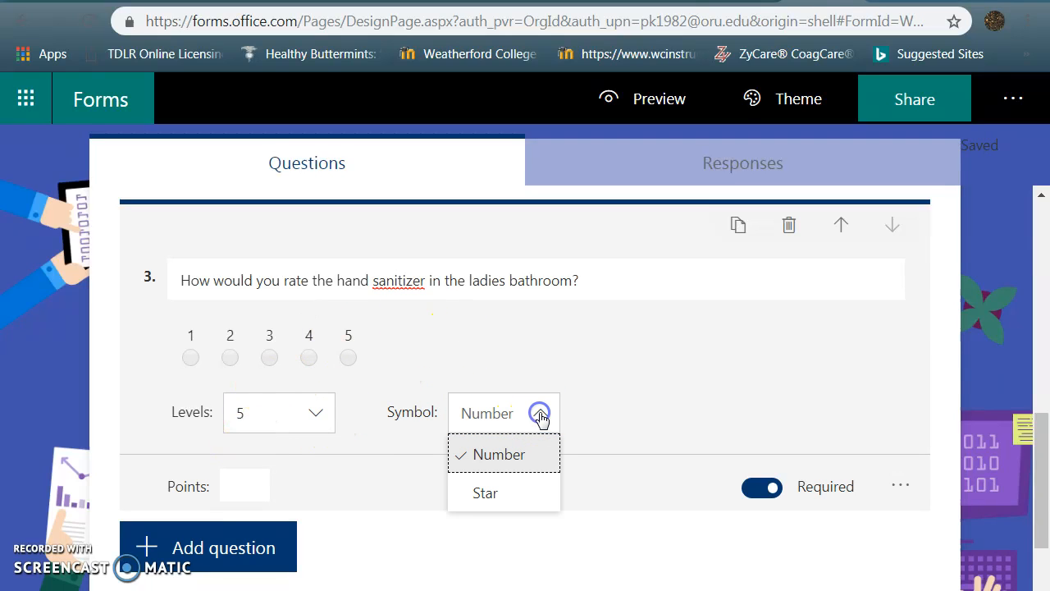
{"action": "left_click", "coordinate": [494, 496]}
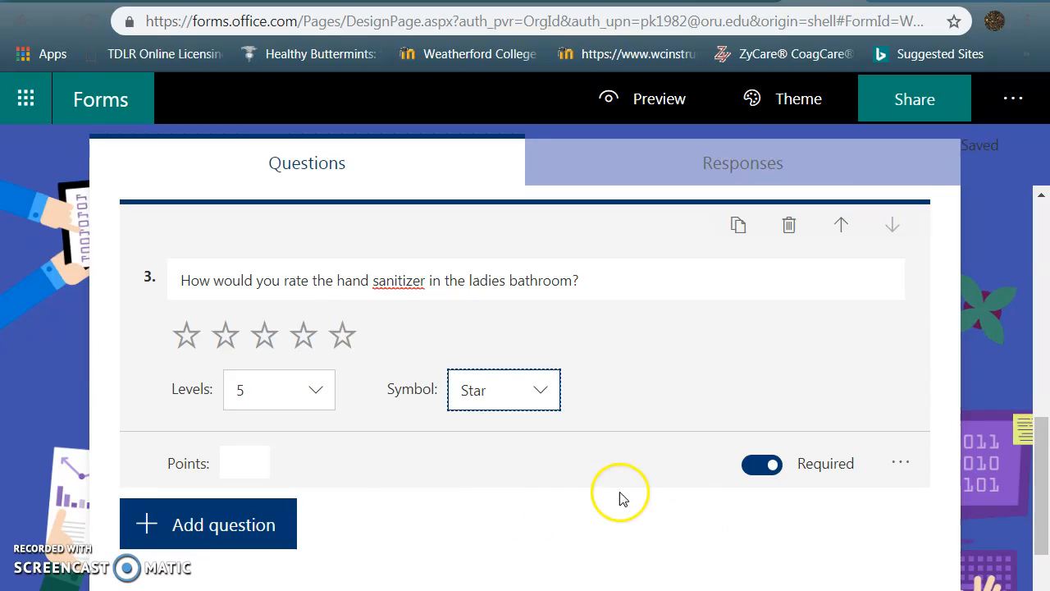
Add a Date question to the quiz that asks "What is the day we are all waiting for?"
{"action": "left_click", "coordinate": [237, 524]}
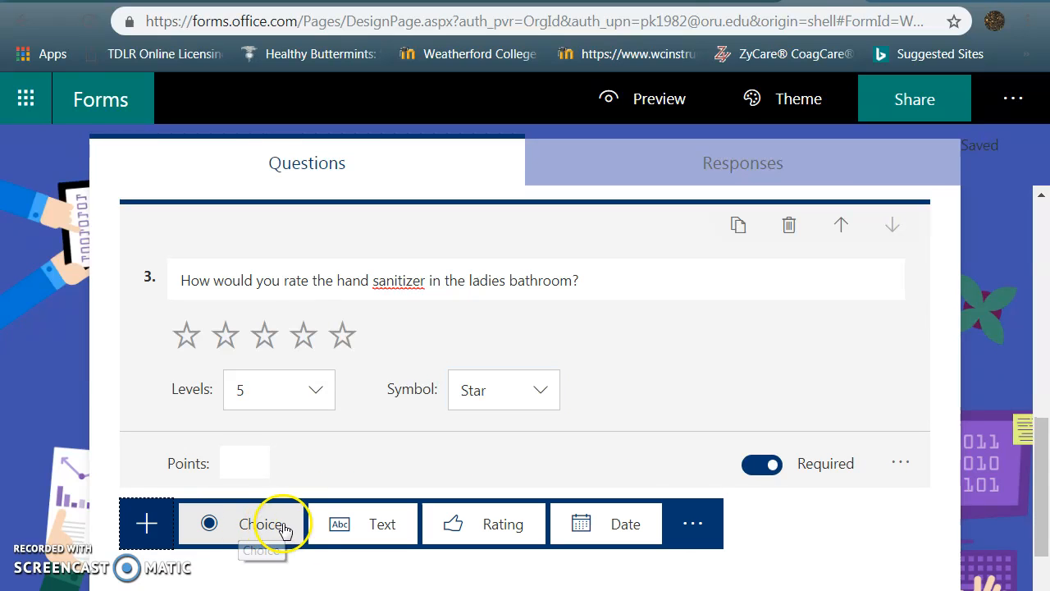
{"action": "left_click", "coordinate": [625, 525]}
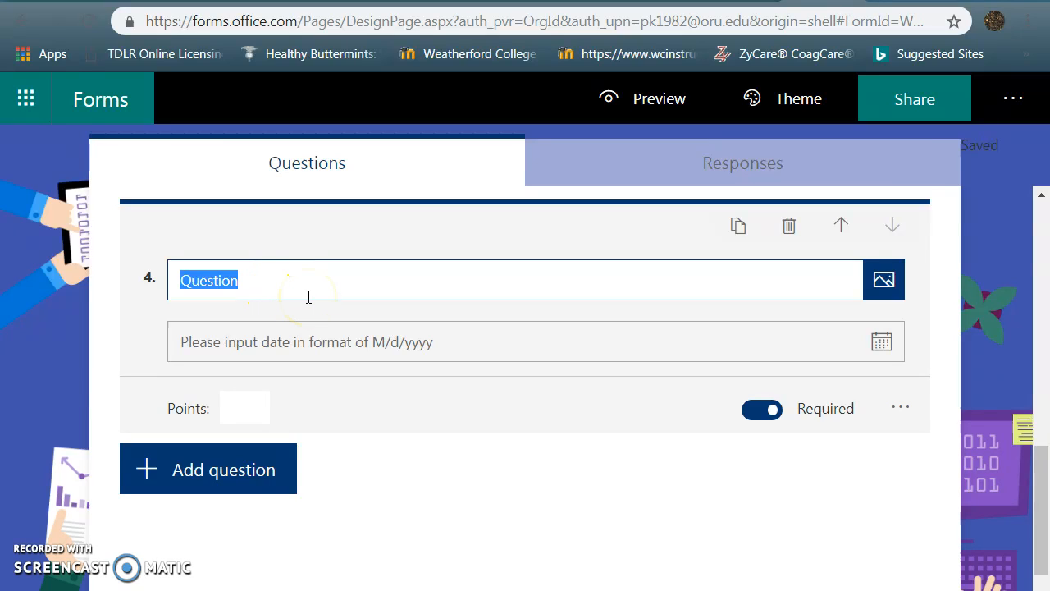
{"action": "key", "text": "BackSpace"}
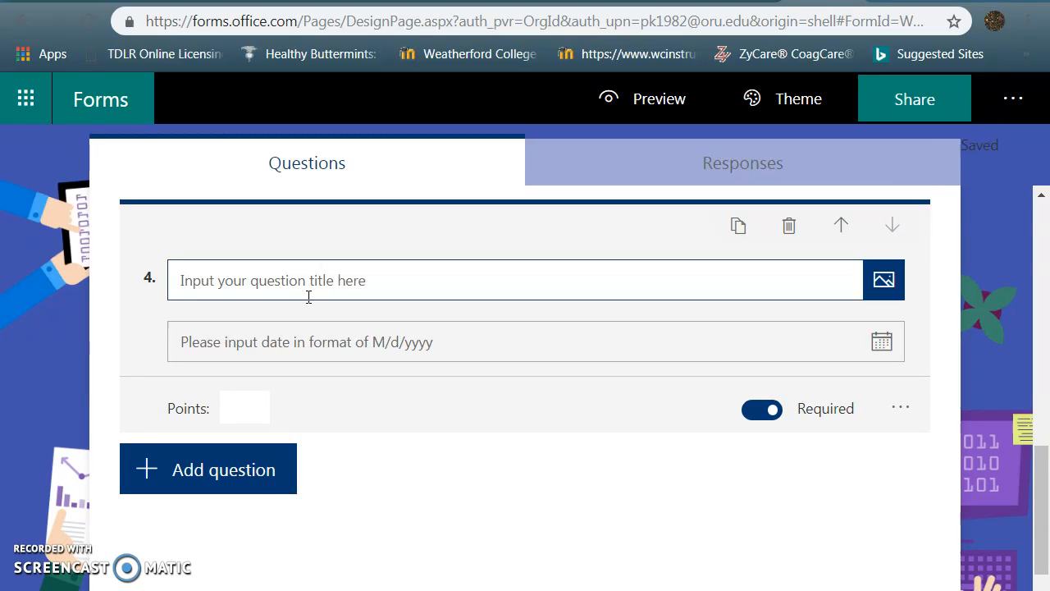
{"action": "type", "text": "What is the day we are all w"}
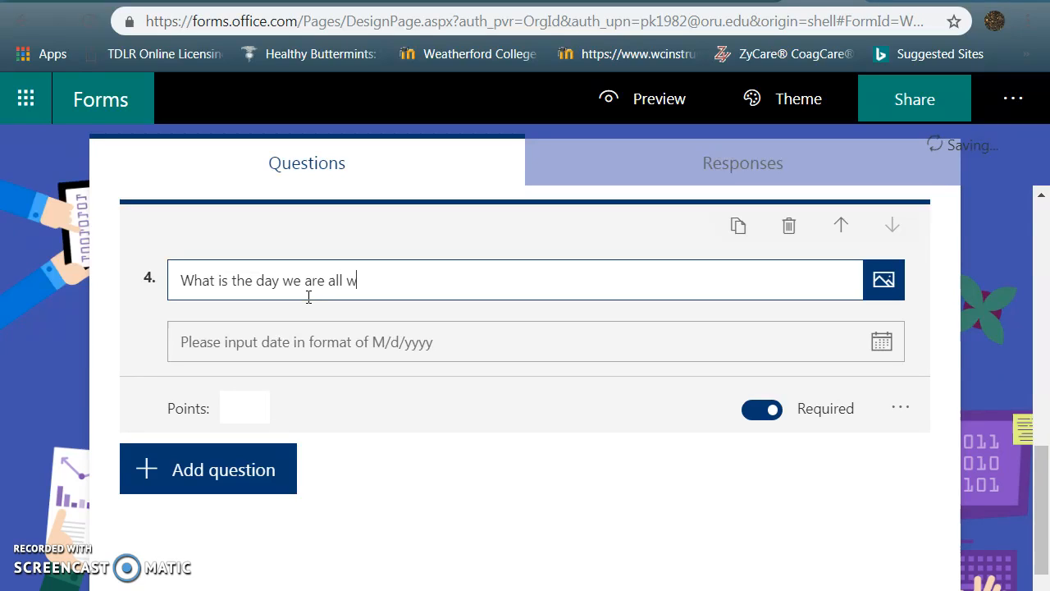
{"action": "type", "text": "fo"}
{"action": "left_click", "coordinate": [306, 323]}
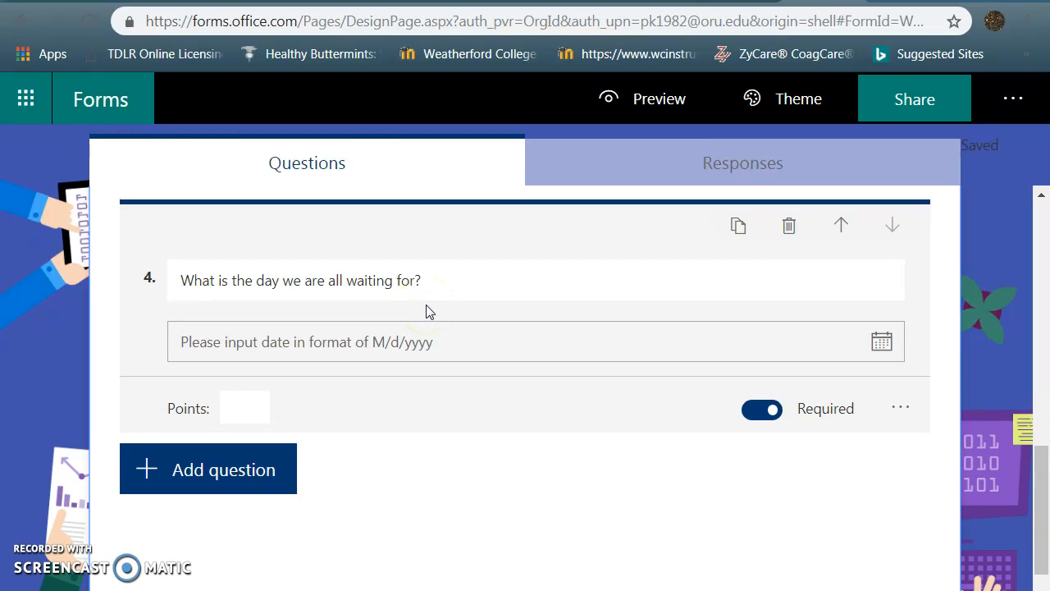
Search Bing for a "graduation" image to go with the date question
{"action": "left_click", "coordinate": [435, 281]}
{"action": "triple_click", "coordinate": [436, 281]}
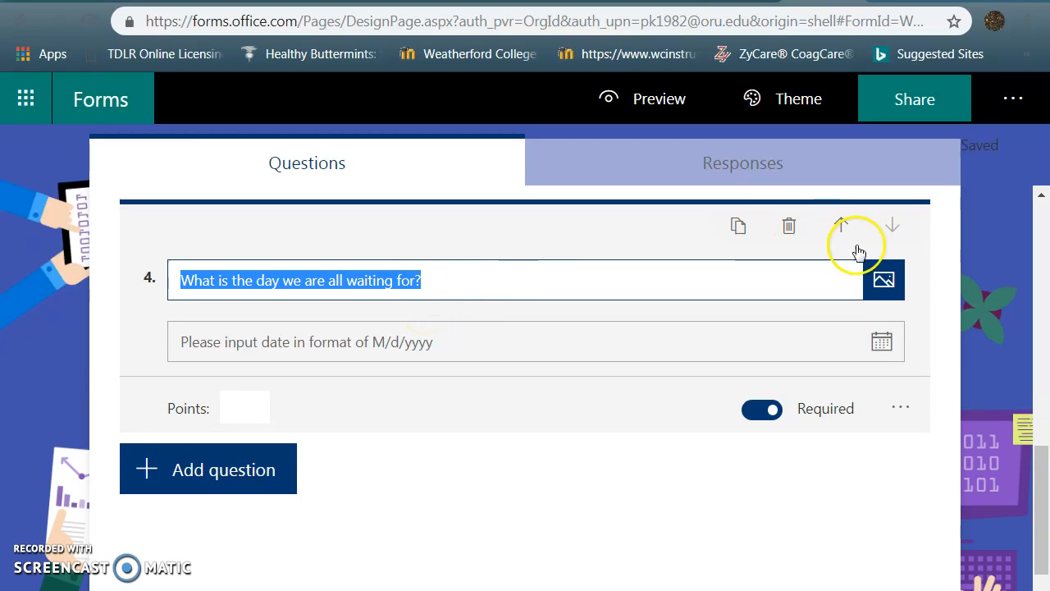
{"action": "left_click", "coordinate": [780, 272]}
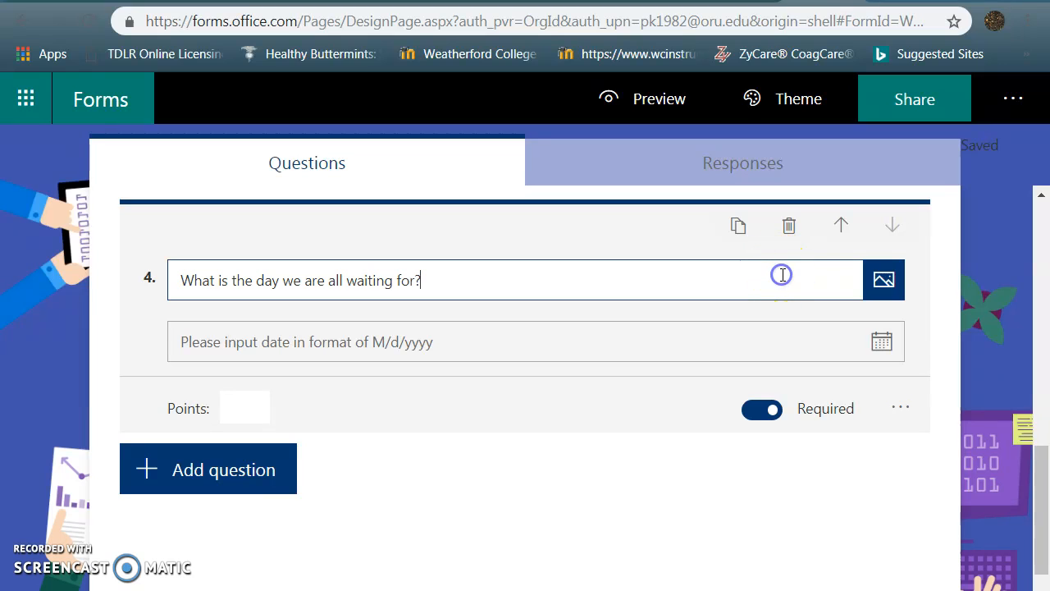
{"action": "left_click", "coordinate": [884, 281]}
{"action": "left_click", "coordinate": [740, 237]}
{"action": "left_click", "coordinate": [720, 306]}
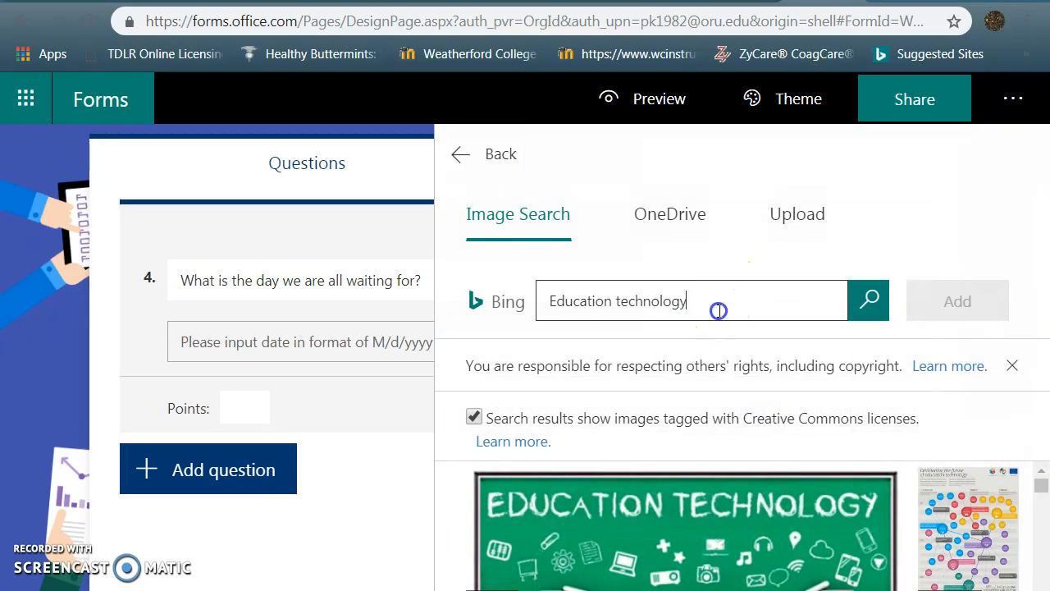
{"action": "key", "text": "BackSpace"}
{"action": "key", "text": "BackSpace"}
{"action": "key", "text": "BackSpace"}
{"action": "key", "text": "BackSpace"}
{"action": "key", "text": "BackSpace"}
{"action": "key", "text": "BackSpace"}
{"action": "key", "text": "BackSpace"}
{"action": "key", "text": "BackSpace"}
{"action": "key", "text": "BackSpace"}
{"action": "key", "text": "BackSpace"}
{"action": "key", "text": "BackSpace"}
{"action": "key", "text": "BackSpace"}
{"action": "key", "text": "BackSpace"}
{"action": "key", "text": "BackSpace"}
{"action": "key", "text": "BackSpace"}
{"action": "key", "text": "BackSpace"}
{"action": "key", "text": "BackSpace"}
{"action": "key", "text": "BackSpace"}
{"action": "key", "text": "BackSpace"}
{"action": "key", "text": "BackSpace"}
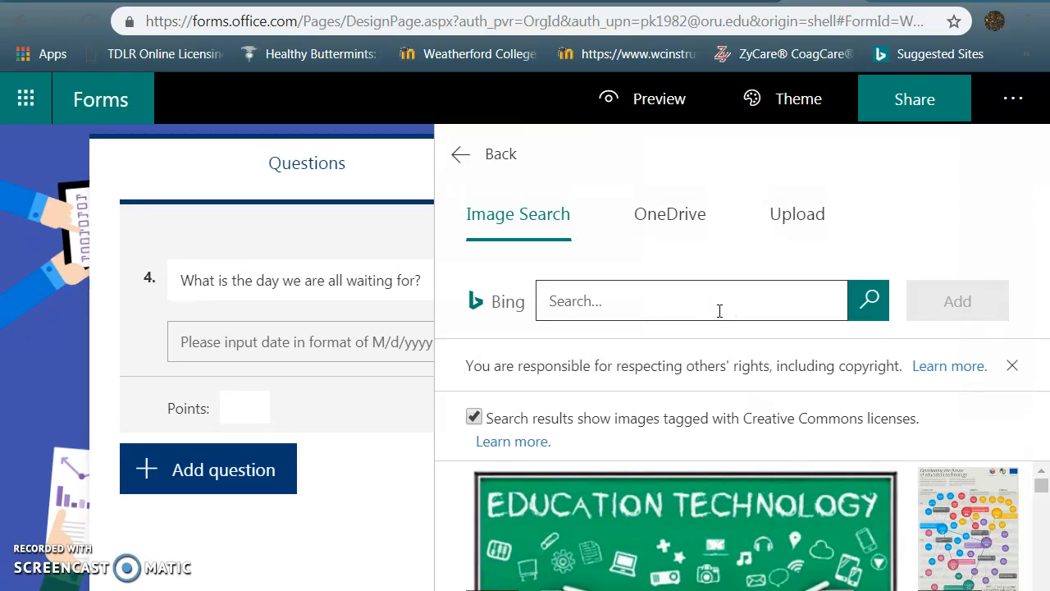
{"action": "type", "text": "graduation"}
{"action": "key", "text": "Return"}
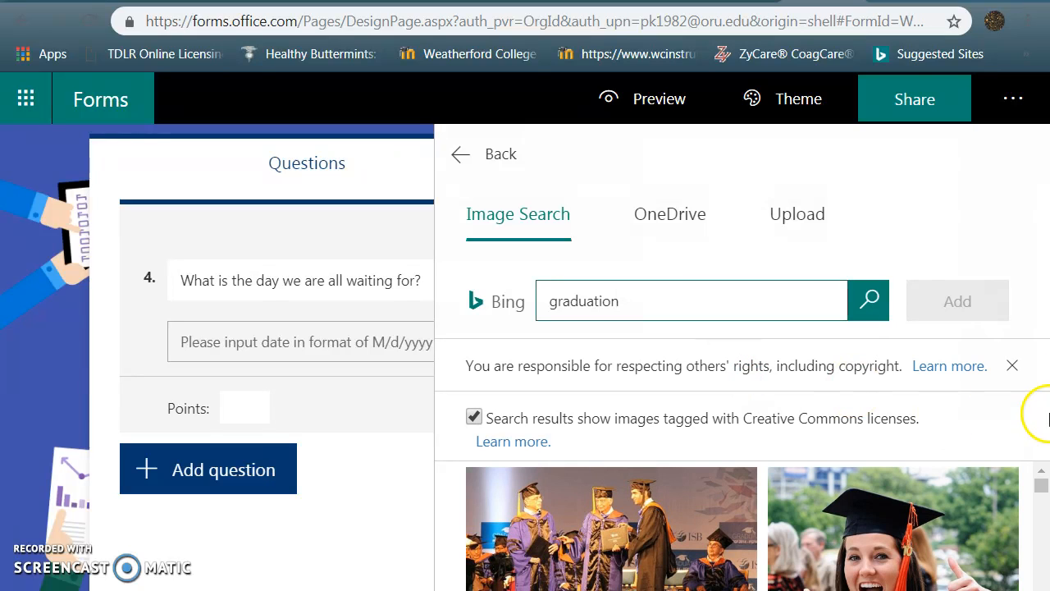
Add the picture of the cheering graduate with thumbs up to the date question and enlarge it to full question width
{"action": "left_click", "coordinate": [899, 533]}
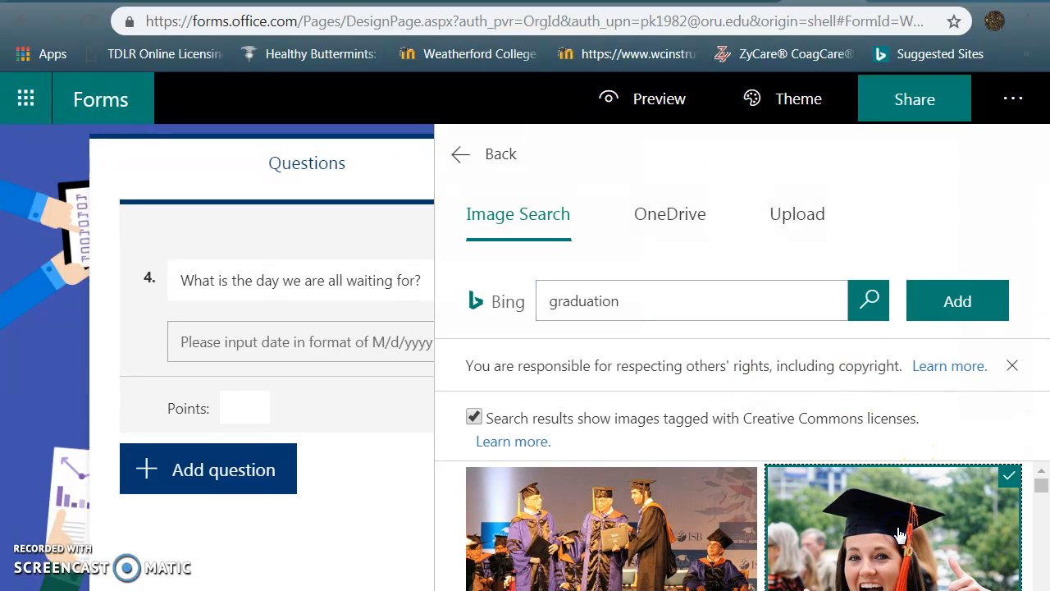
{"action": "left_click", "coordinate": [951, 297]}
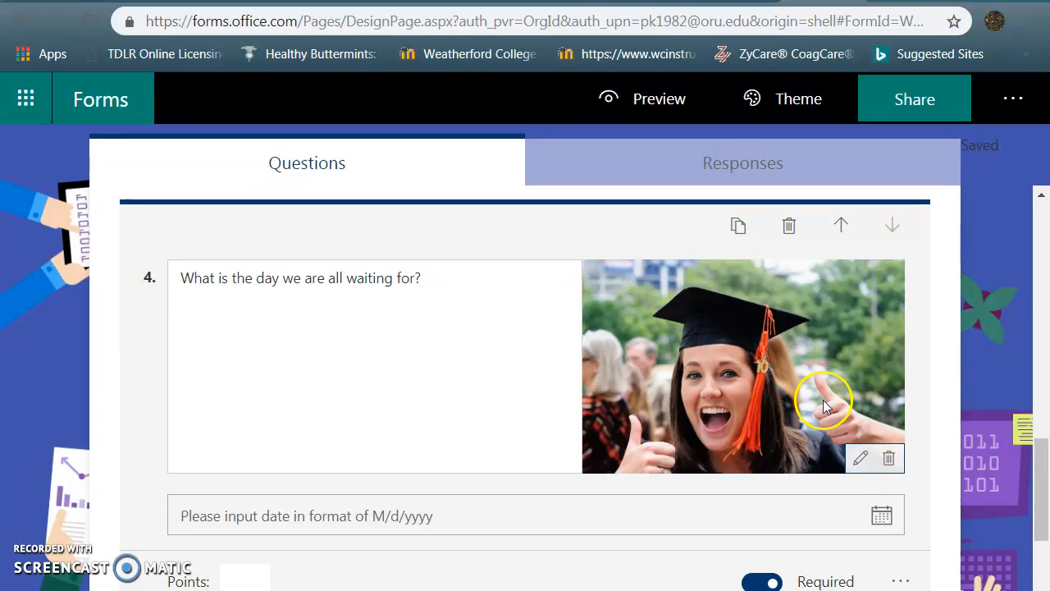
{"action": "left_click", "coordinate": [861, 459]}
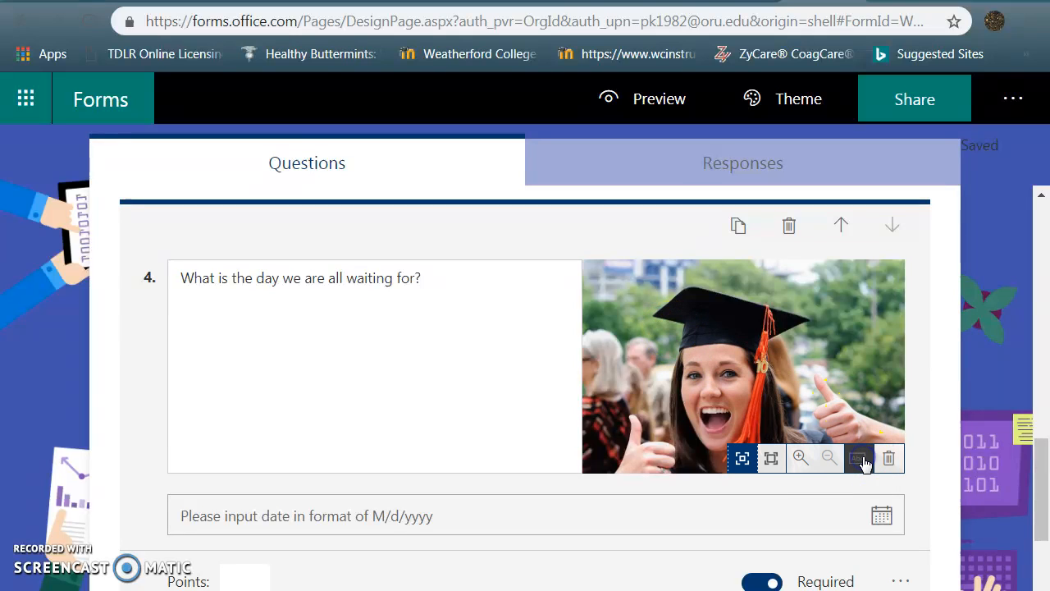
{"action": "left_click", "coordinate": [773, 461]}
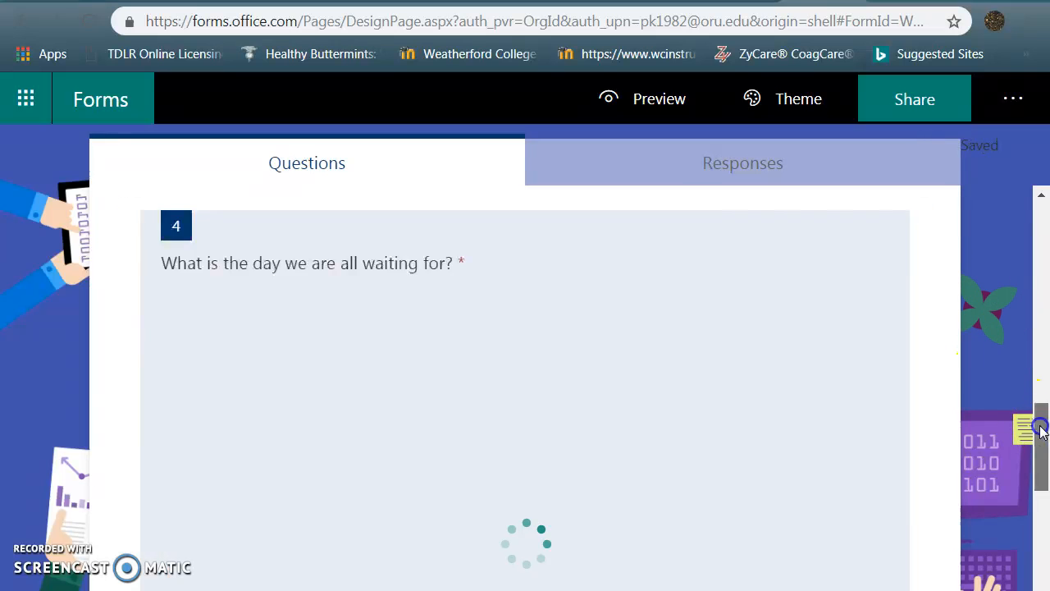
Add a Choice question with the text "Find the product of the following:" and turn on its Math option
{"action": "left_click_drag", "start_coordinate": [1040, 443], "coordinate": [1038, 537]}
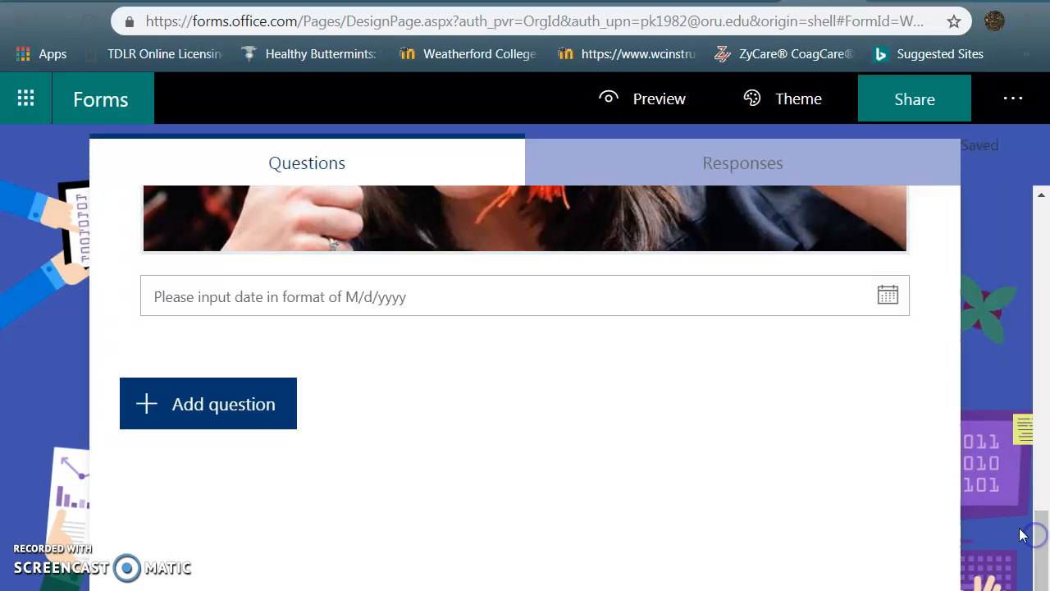
{"action": "left_click", "coordinate": [252, 419]}
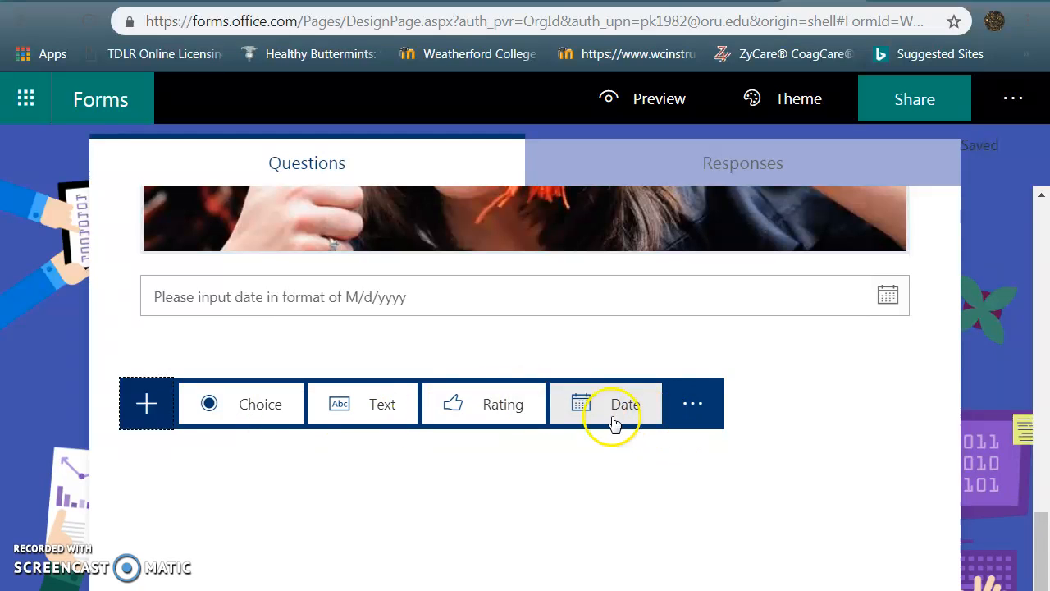
{"action": "left_click", "coordinate": [209, 480]}
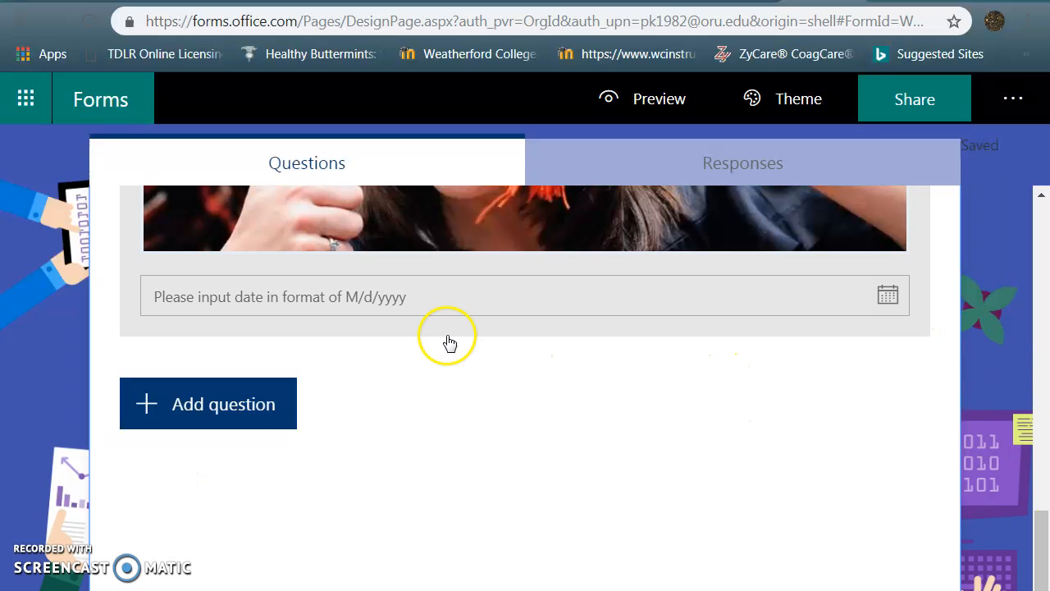
{"action": "left_click", "coordinate": [211, 410]}
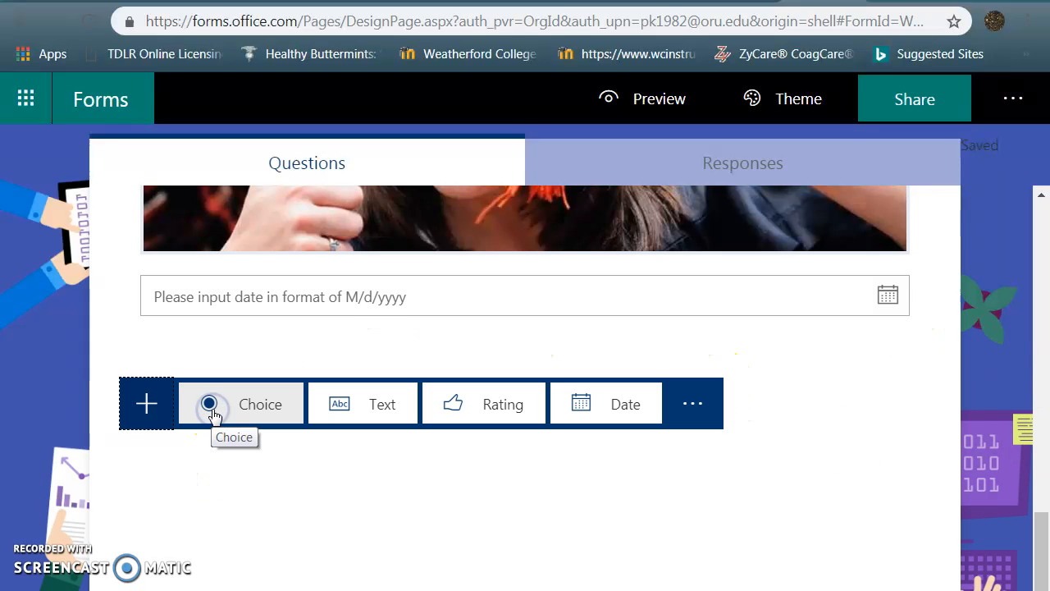
{"action": "left_click", "coordinate": [223, 406]}
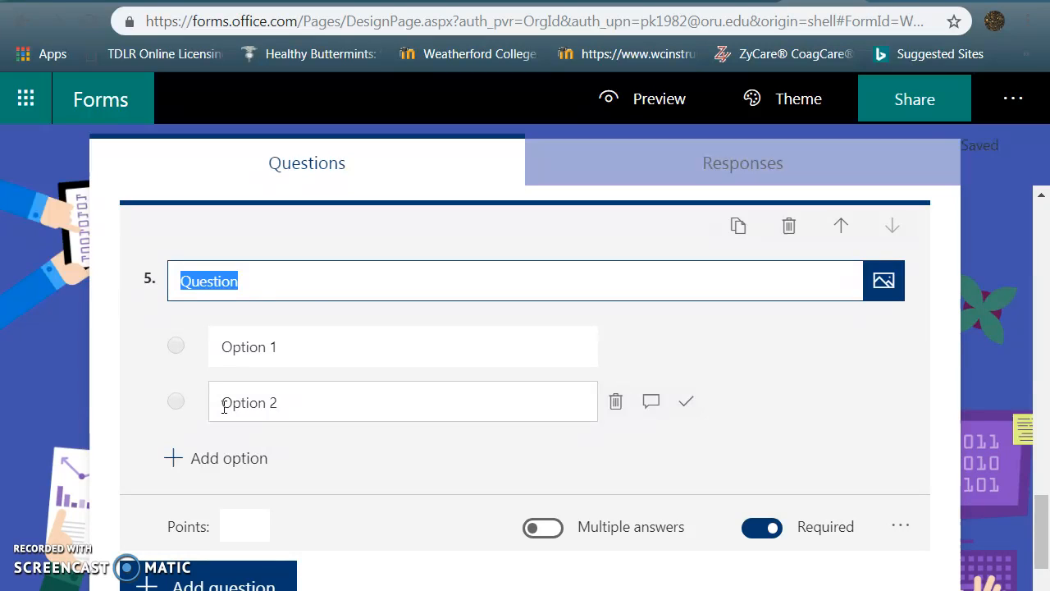
{"action": "left_click", "coordinate": [283, 297]}
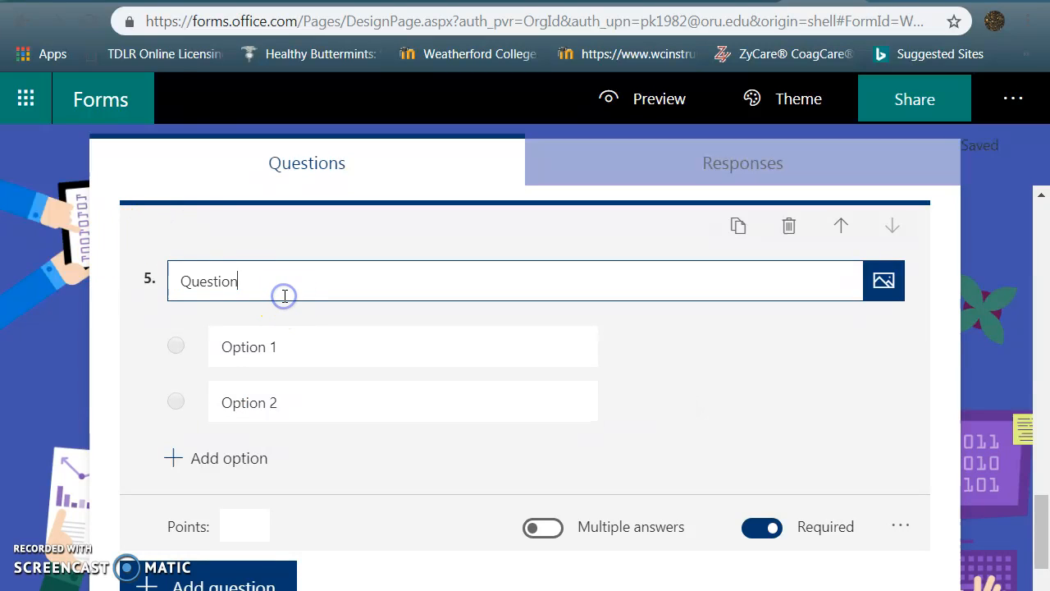
{"action": "key", "text": "BackSpace"}
{"action": "key", "text": "BackSpace"}
{"action": "key", "text": "BackSpace"}
{"action": "key", "text": "BackSpace"}
{"action": "key", "text": "BackSpace"}
{"action": "key", "text": "BackSpace"}
{"action": "key", "text": "BackSpace"}
{"action": "key", "text": "BackSpace"}
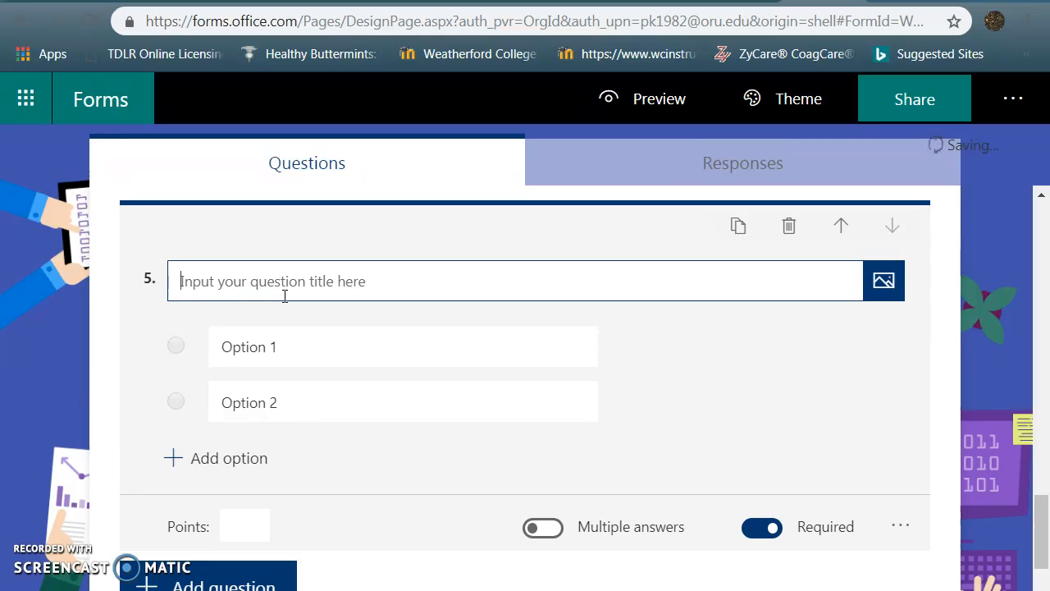
{"action": "type", "text": "Find"}
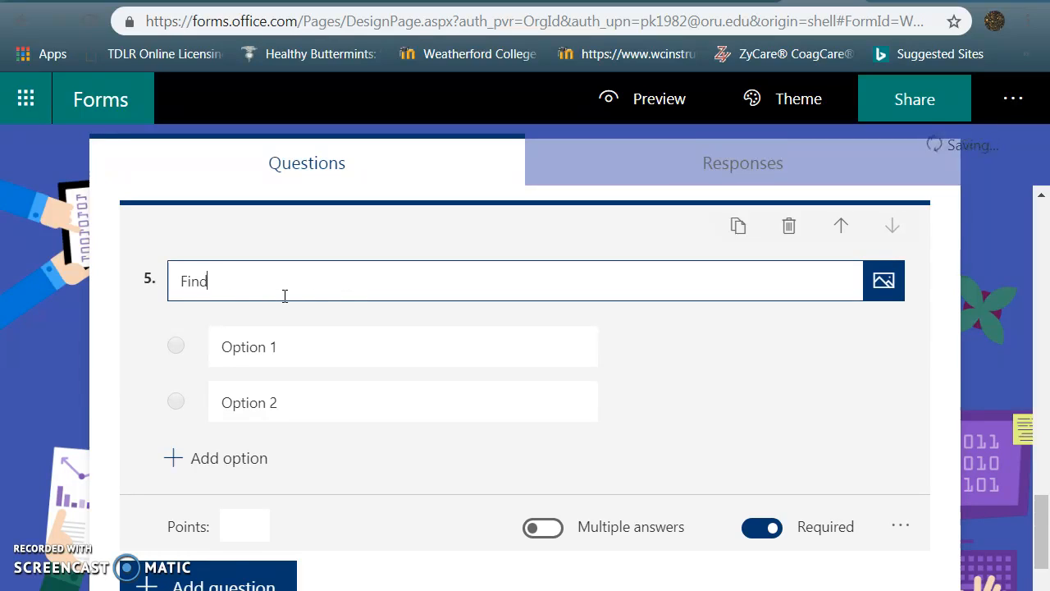
{"action": "type", "text": " the product of the following:"}
{"action": "left_click", "coordinate": [277, 339]}
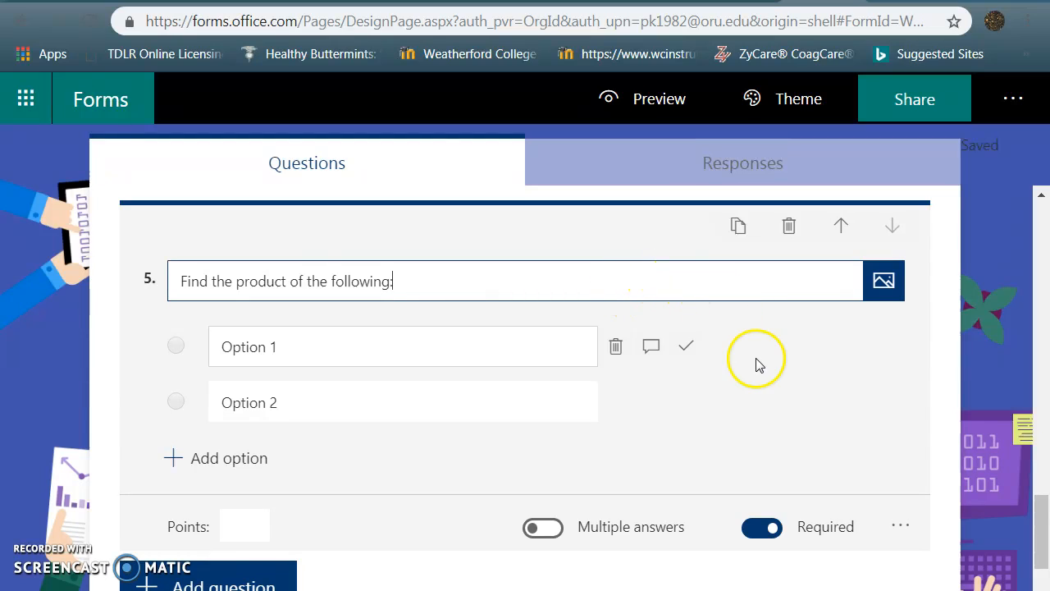
{"action": "left_click", "coordinate": [907, 526]}
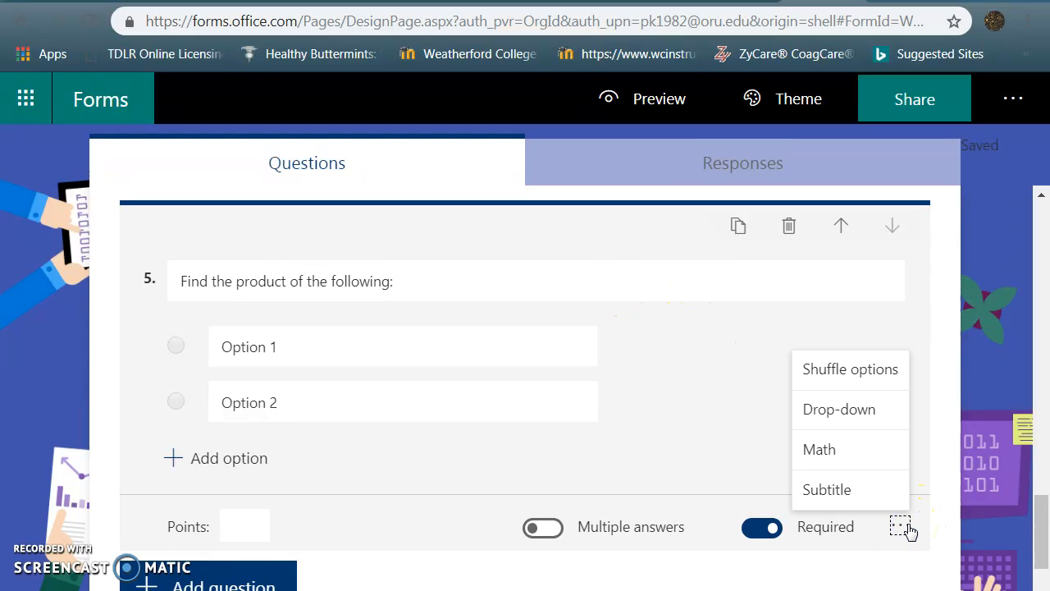
{"action": "left_click", "coordinate": [843, 453]}
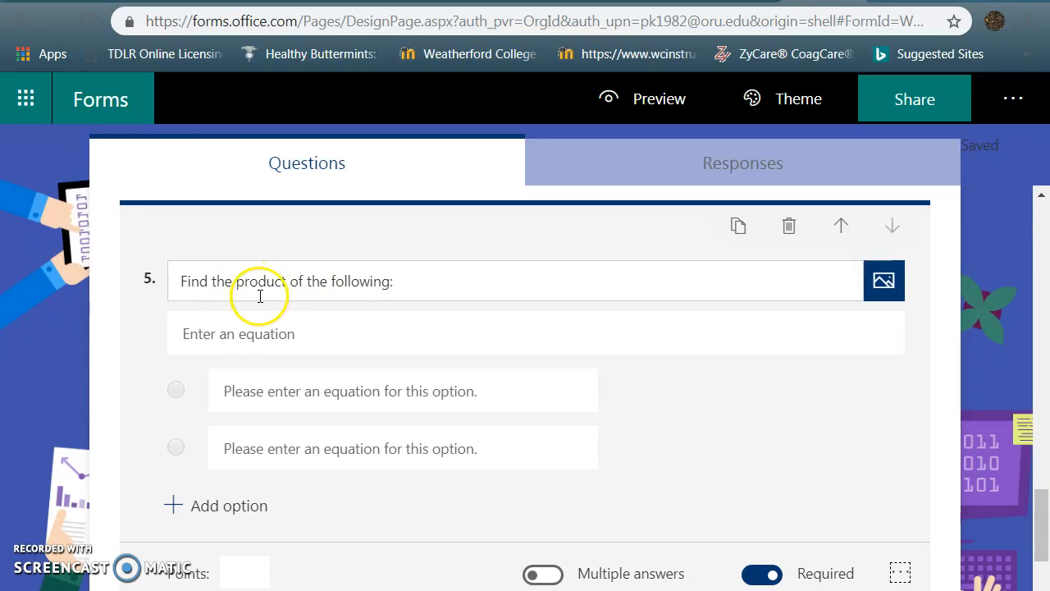
Enter the equation 2251 × .0147 for the math question and add all suggested results as answer options
{"action": "left_click", "coordinate": [243, 333]}
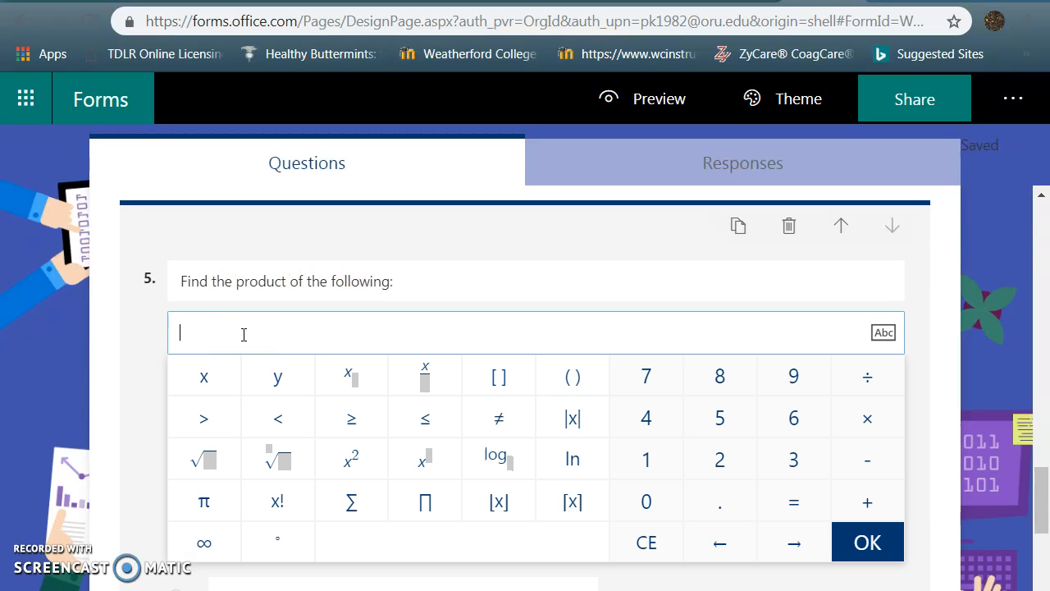
{"action": "left_click", "coordinate": [729, 460]}
{"action": "left_click", "coordinate": [729, 460]}
{"action": "left_click", "coordinate": [721, 425]}
{"action": "left_click", "coordinate": [653, 466]}
{"action": "left_click", "coordinate": [802, 442]}
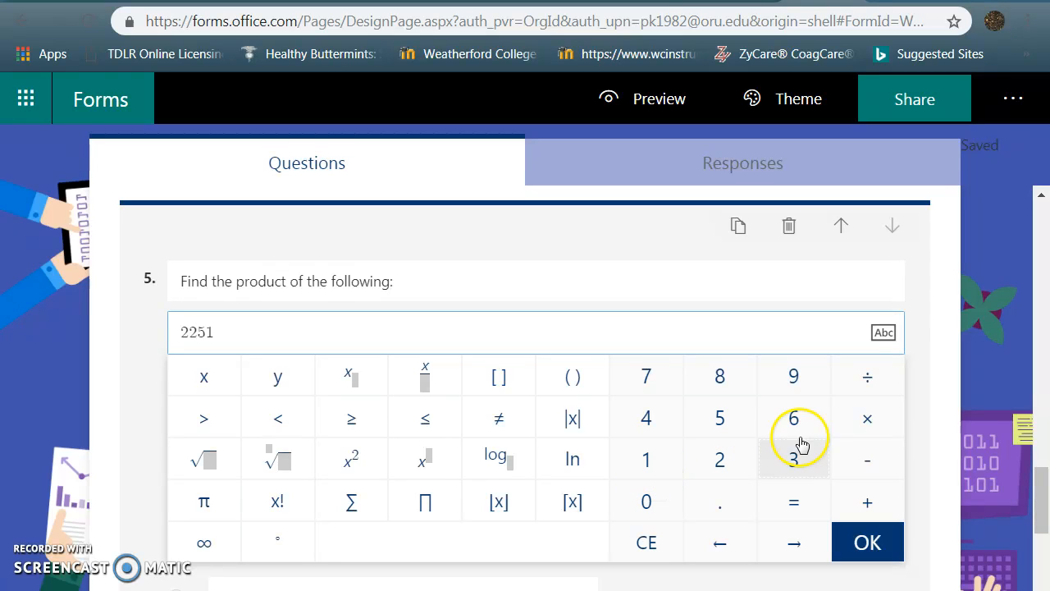
{"action": "left_click", "coordinate": [871, 417]}
{"action": "left_click", "coordinate": [722, 511]}
{"action": "left_click", "coordinate": [648, 501]}
{"action": "left_click", "coordinate": [648, 466]}
{"action": "left_click", "coordinate": [638, 422]}
{"action": "left_click", "coordinate": [643, 384]}
{"action": "left_click", "coordinate": [867, 554]}
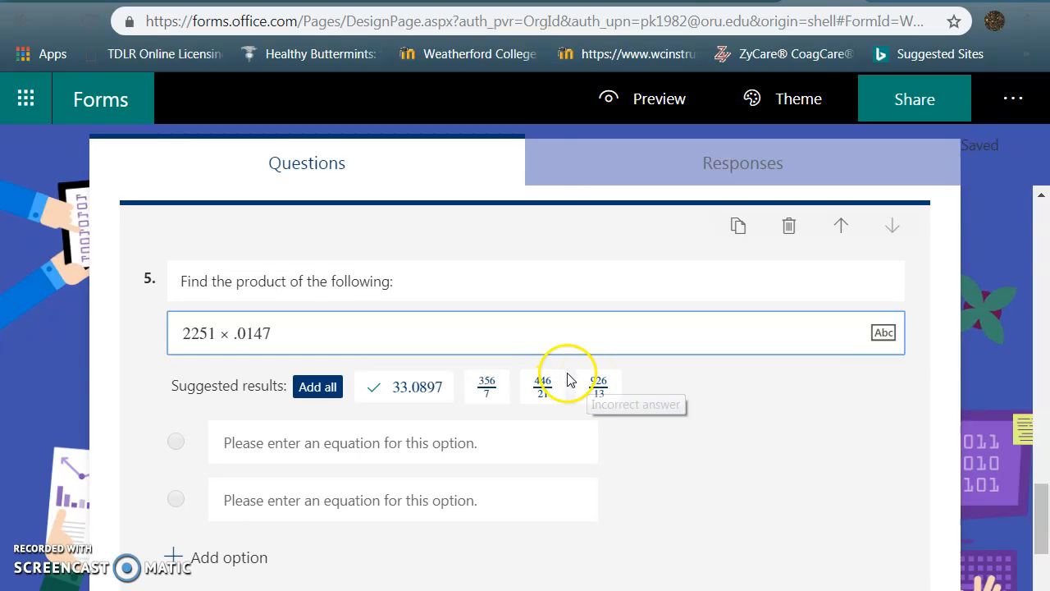
{"action": "left_click", "coordinate": [318, 386]}
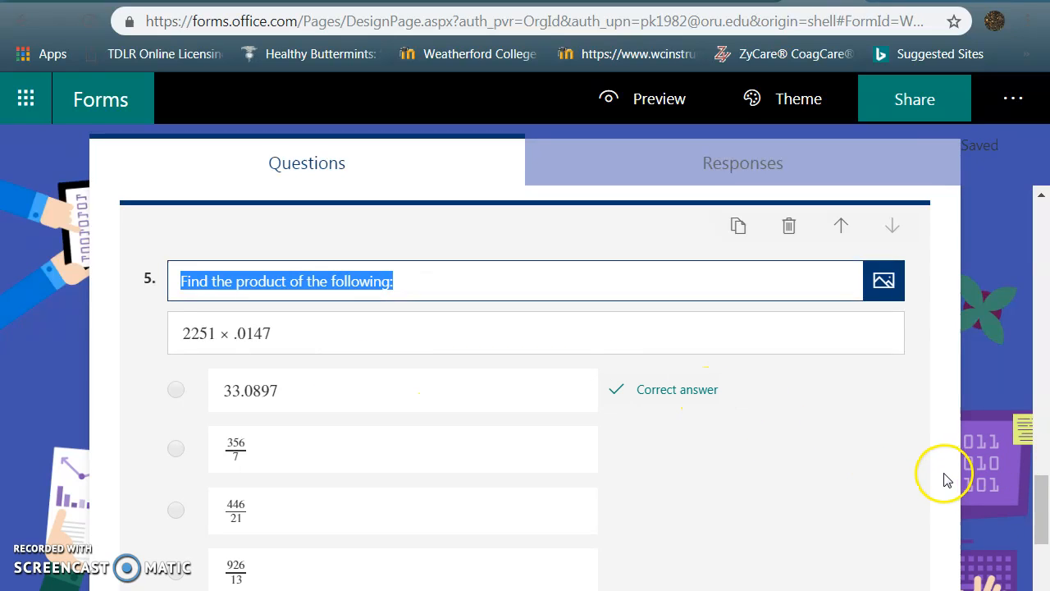
Add all of the suggested product math questions to the end of the quiz, following the 2251 × .0147 question
{"action": "left_click_drag", "start_coordinate": [1041, 482], "coordinate": [1041, 578]}
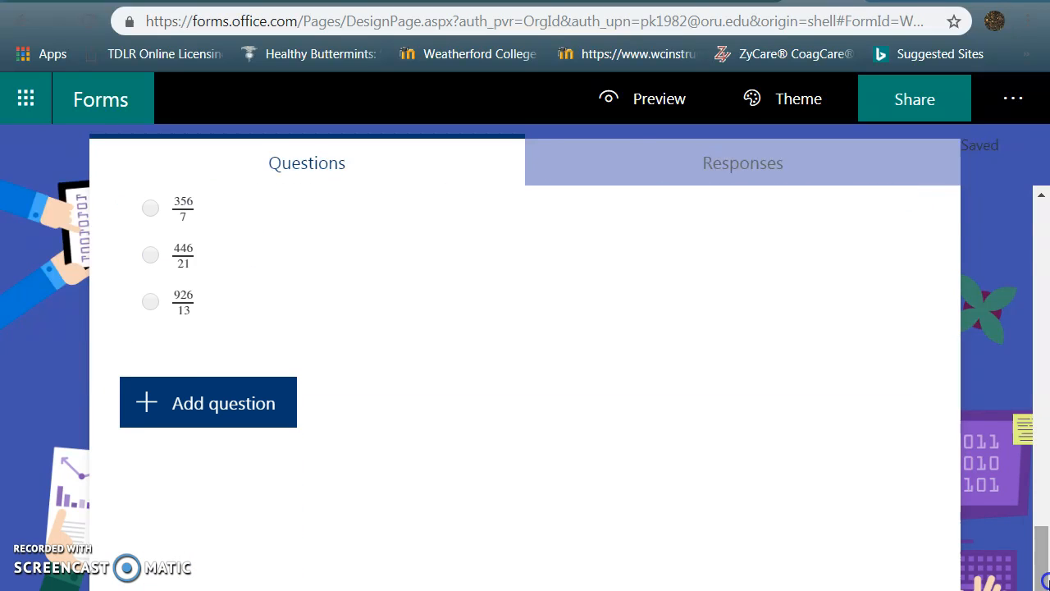
{"action": "left_click", "coordinate": [265, 400]}
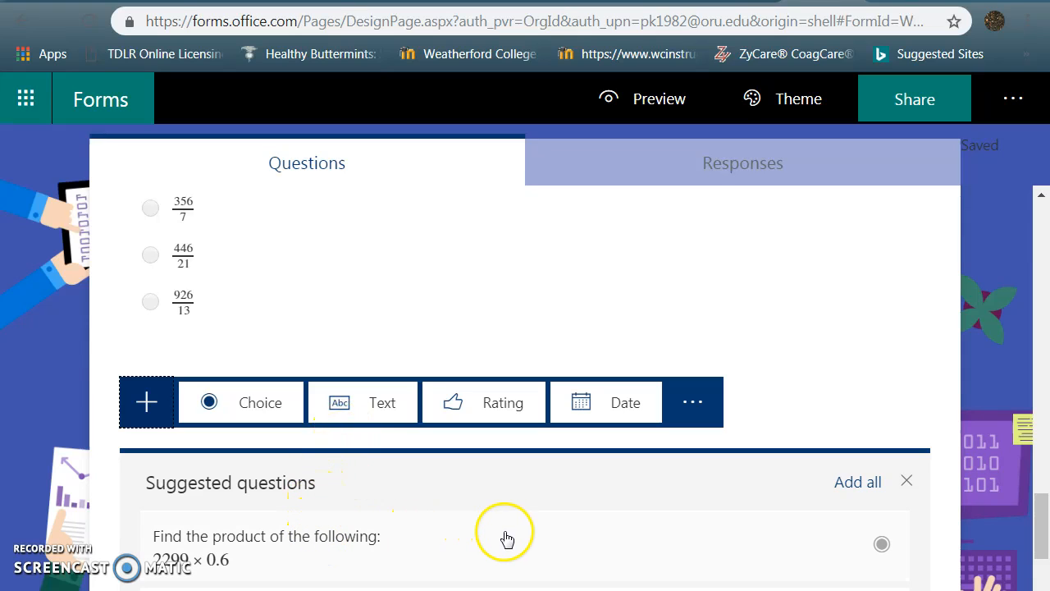
{"action": "left_click", "coordinate": [853, 482]}
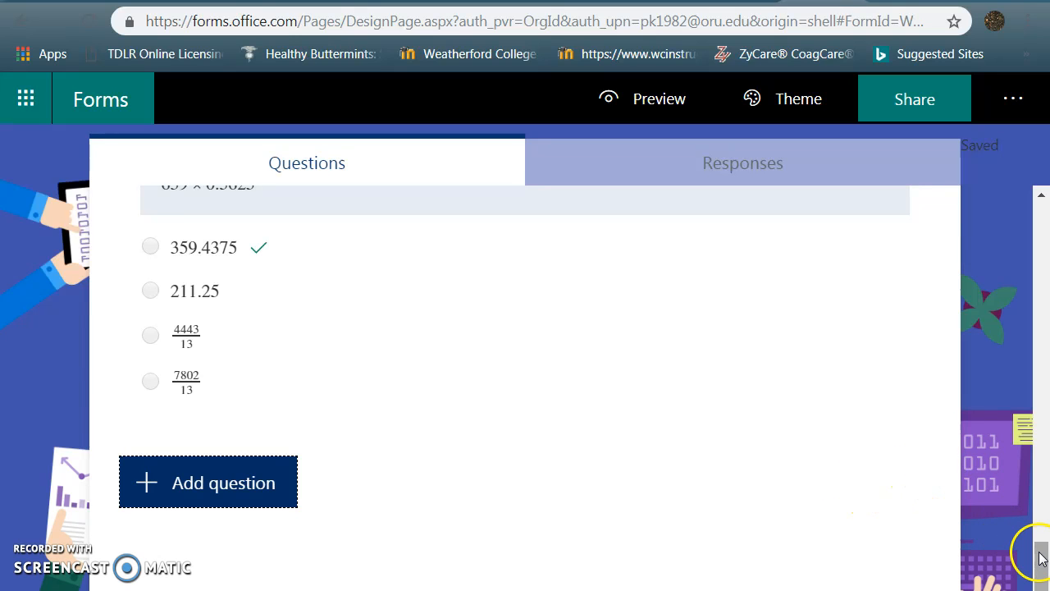
{"action": "mouse_move", "coordinate": [1041, 558]}
{"action": "left_mouse_down"}
{"action": "mouse_move", "coordinate": [1044, 414]}
{"action": "mouse_move", "coordinate": [1042, 557]}
{"action": "left_mouse_up"}
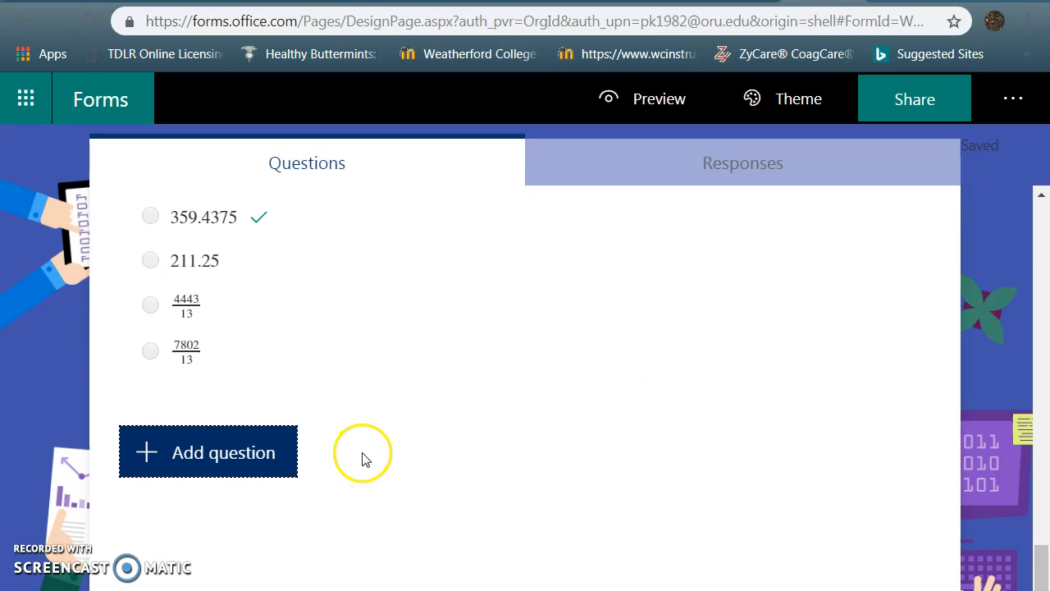
{"action": "left_click", "coordinate": [395, 444]}
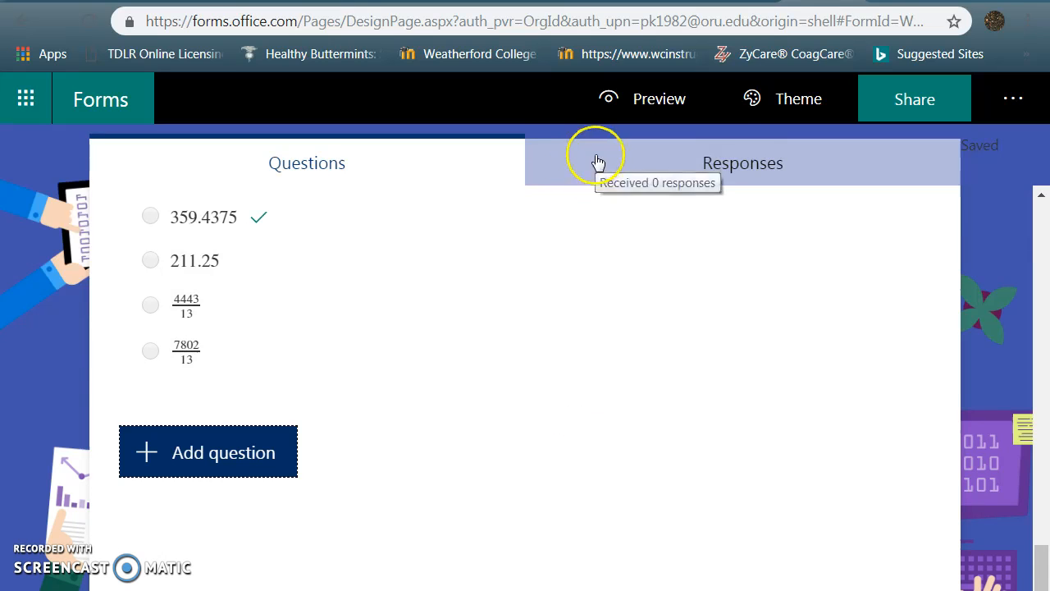
Show the responses overview of the quiz
{"action": "left_click", "coordinate": [598, 162]}
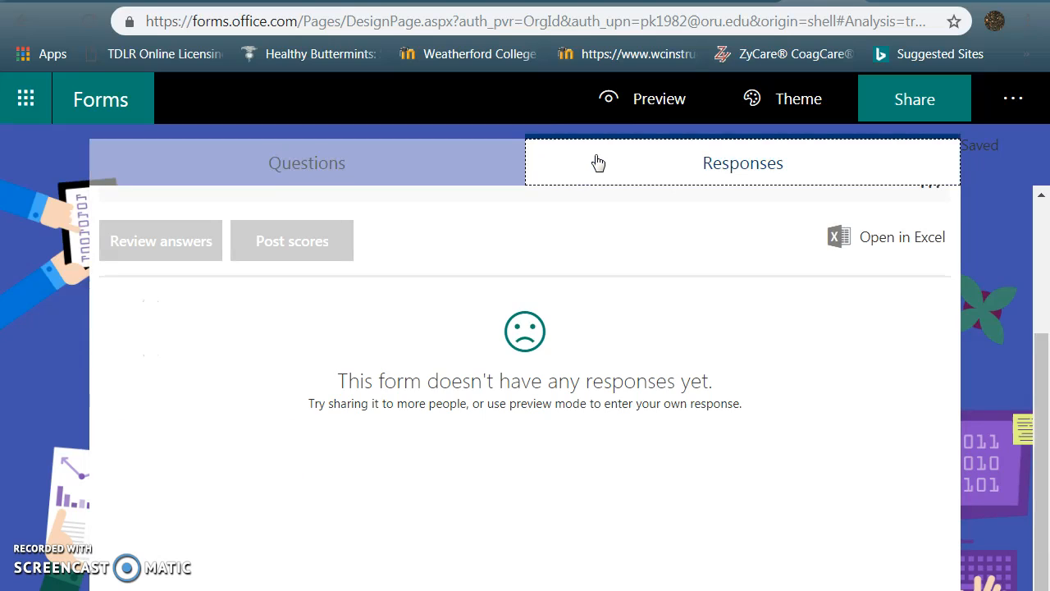